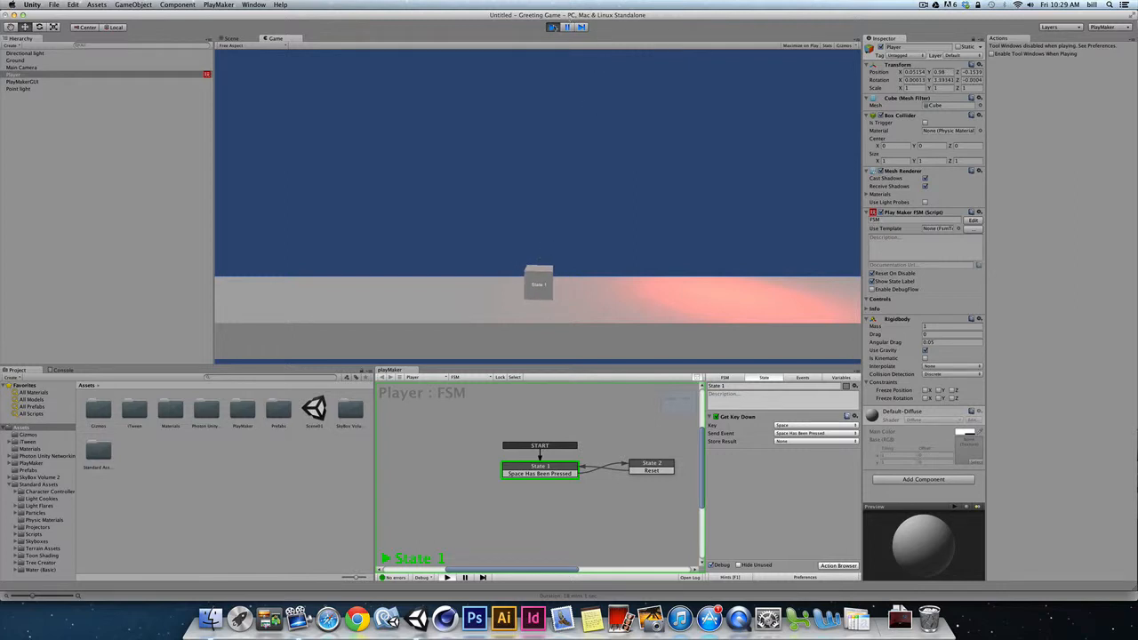
Stop the running game and remove the FSM component from the Player object.
click(552, 26)
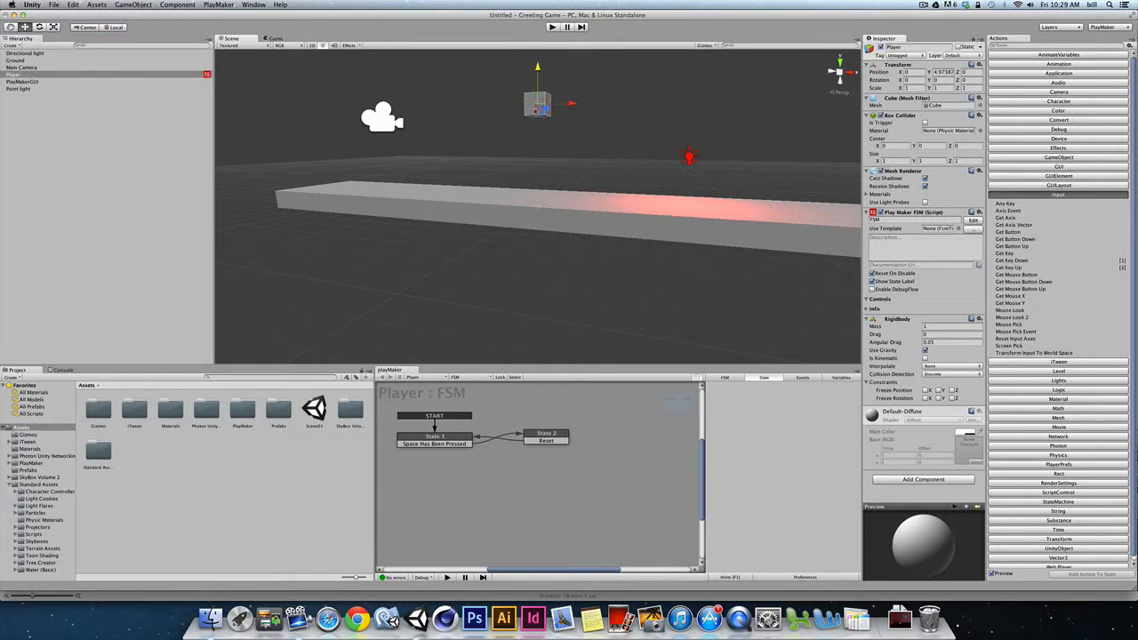
click(142, 75)
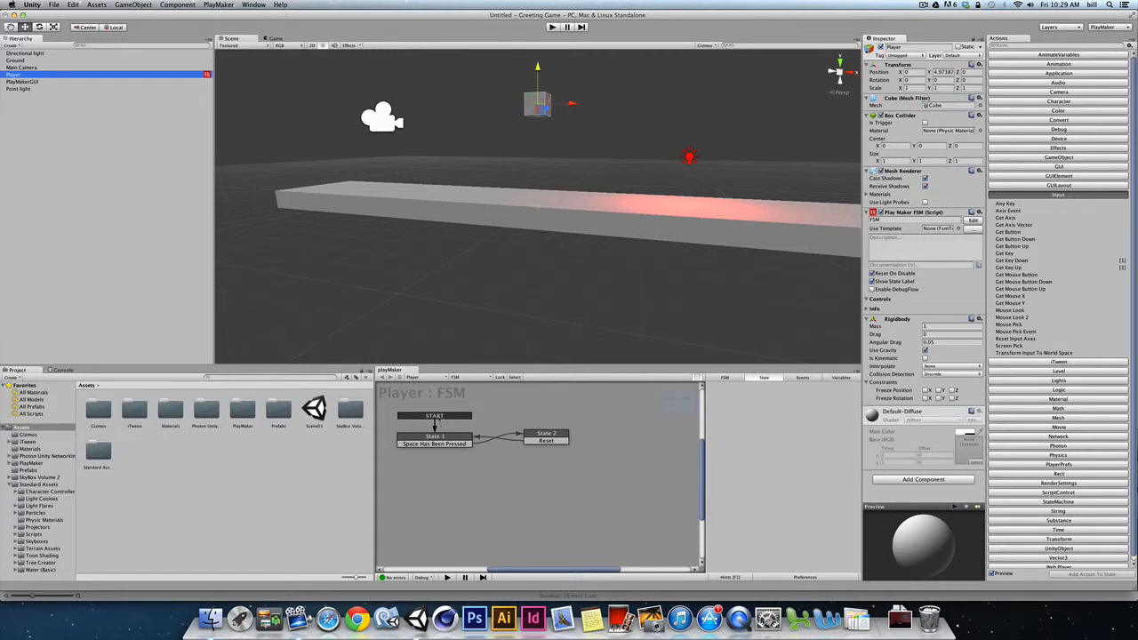
right_click(440, 417)
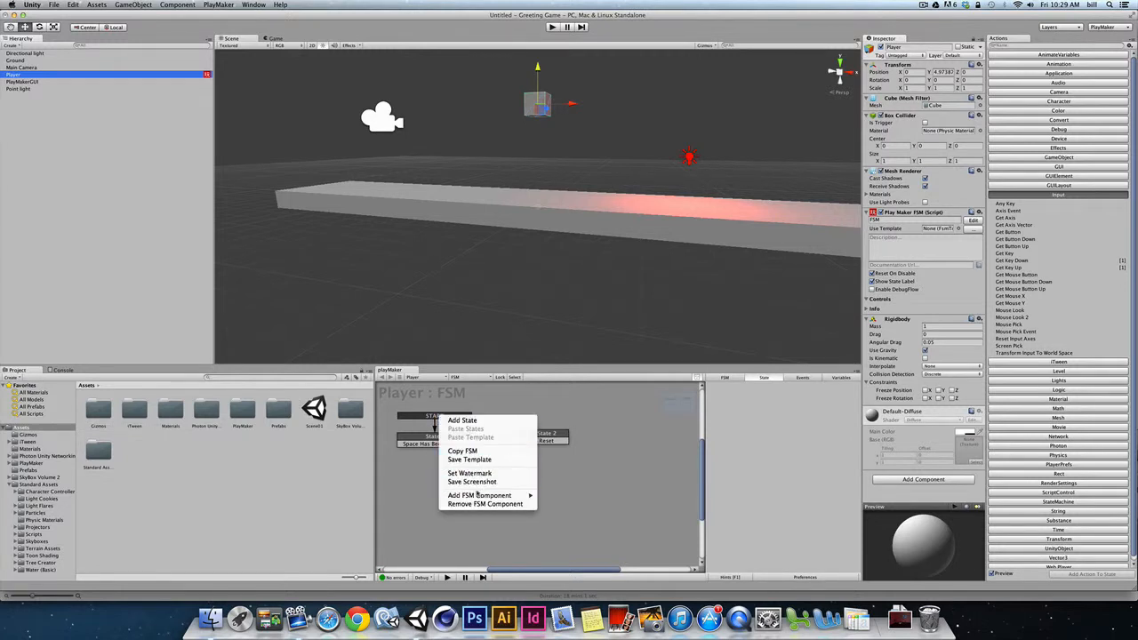
click(484, 504)
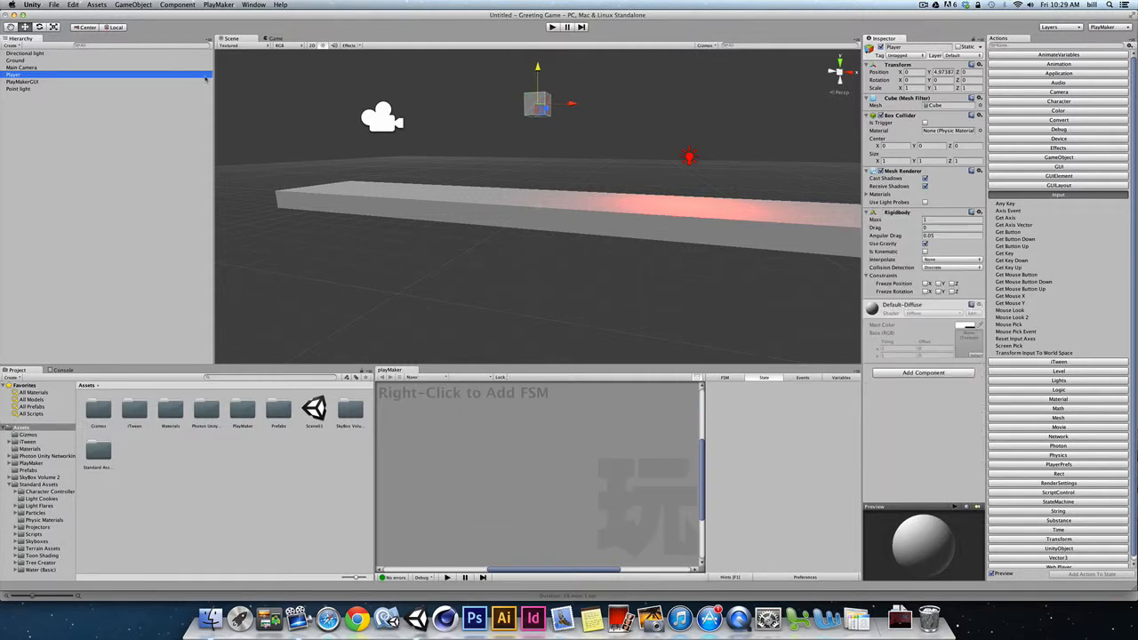
Delete the Player object from the scene.
click(47, 76)
click(36, 132)
click(45, 76)
key(super+BackSpace)
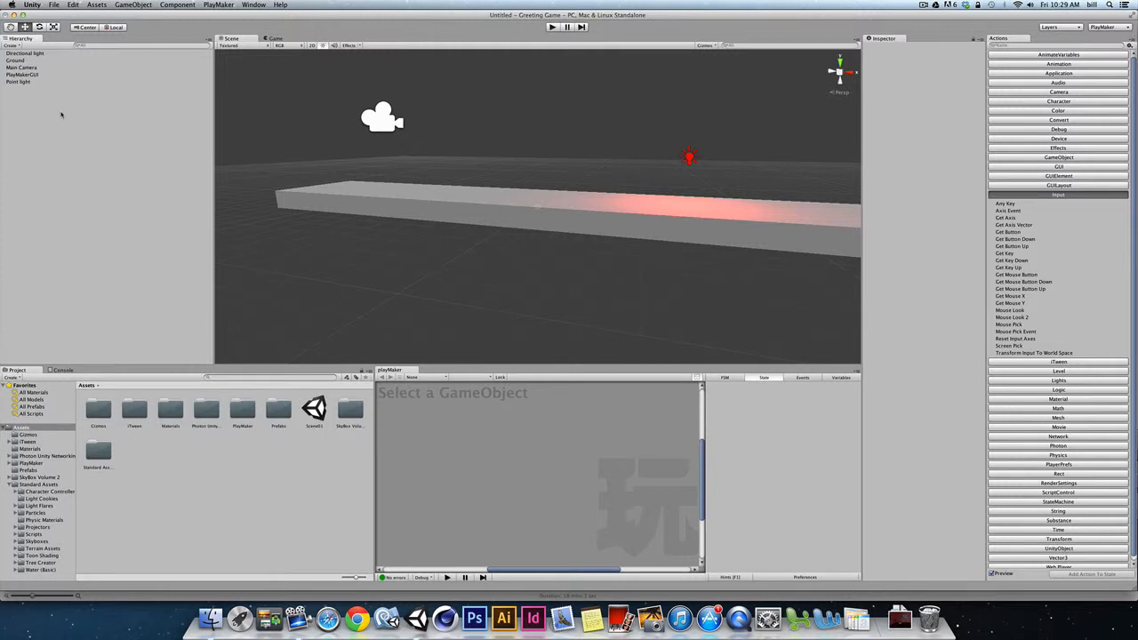
Create a new cube and raise it above the ground to a Y position of about 4.5.
click(133, 4)
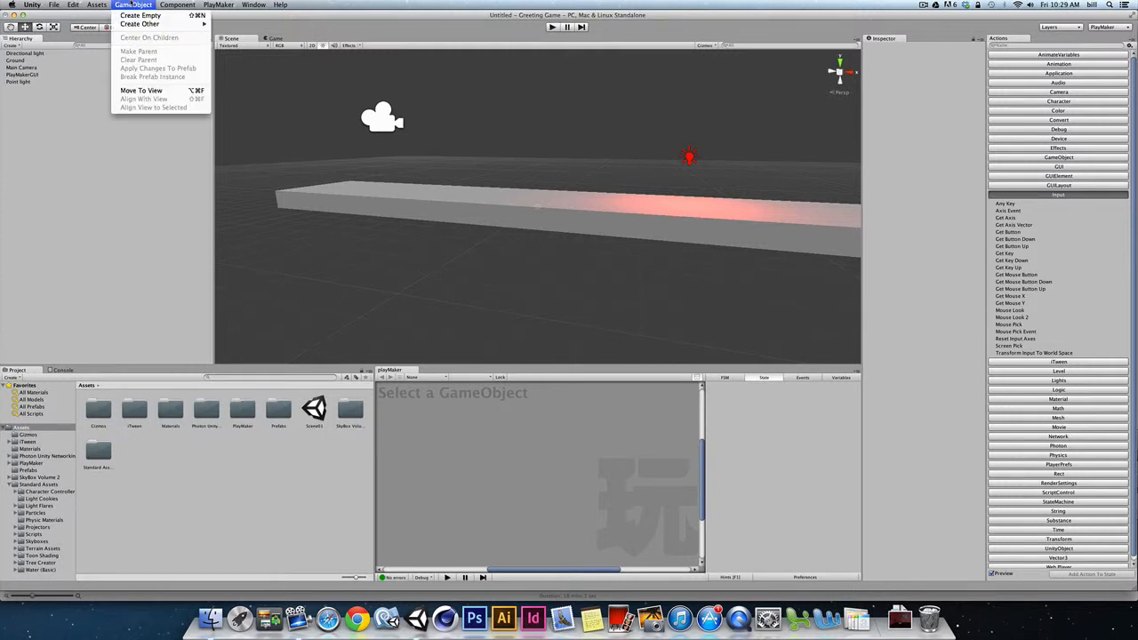
mouse_move(139, 24)
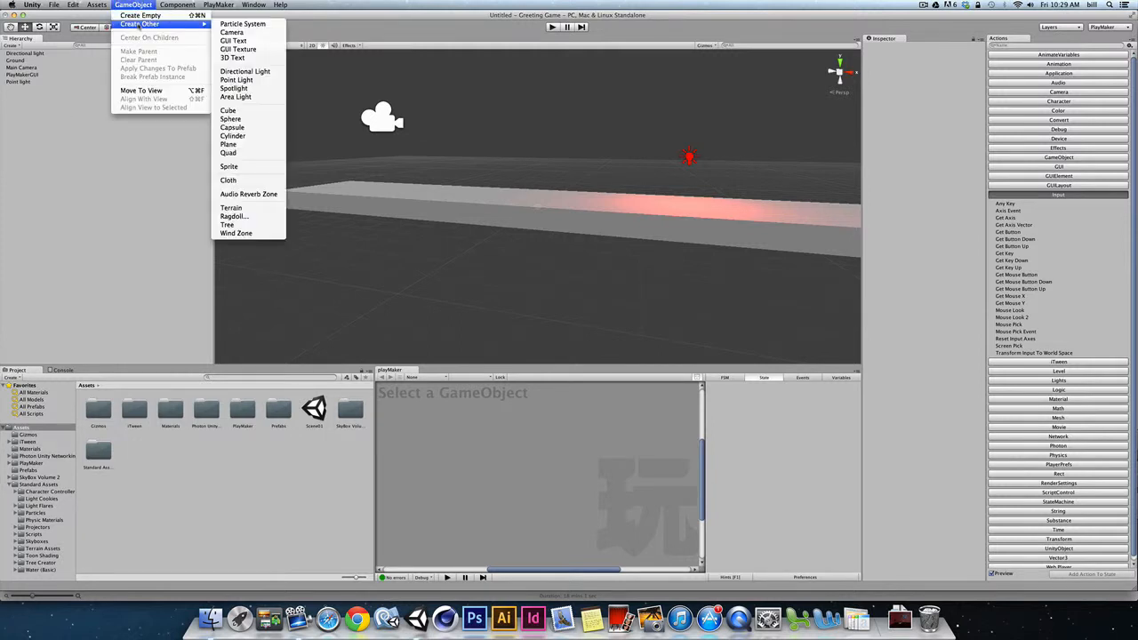
click(256, 110)
drag(537, 172, 516, 123)
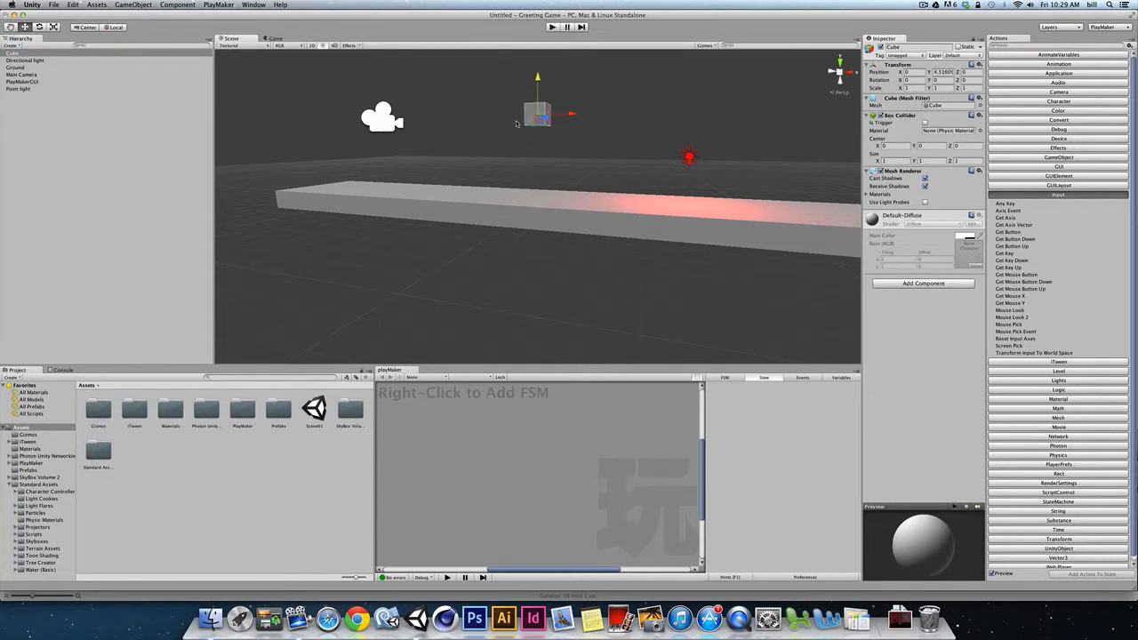
Rename the new cube as Player, and run the game briefly to test it before stopping play mode.
click(13, 53)
key(Return)
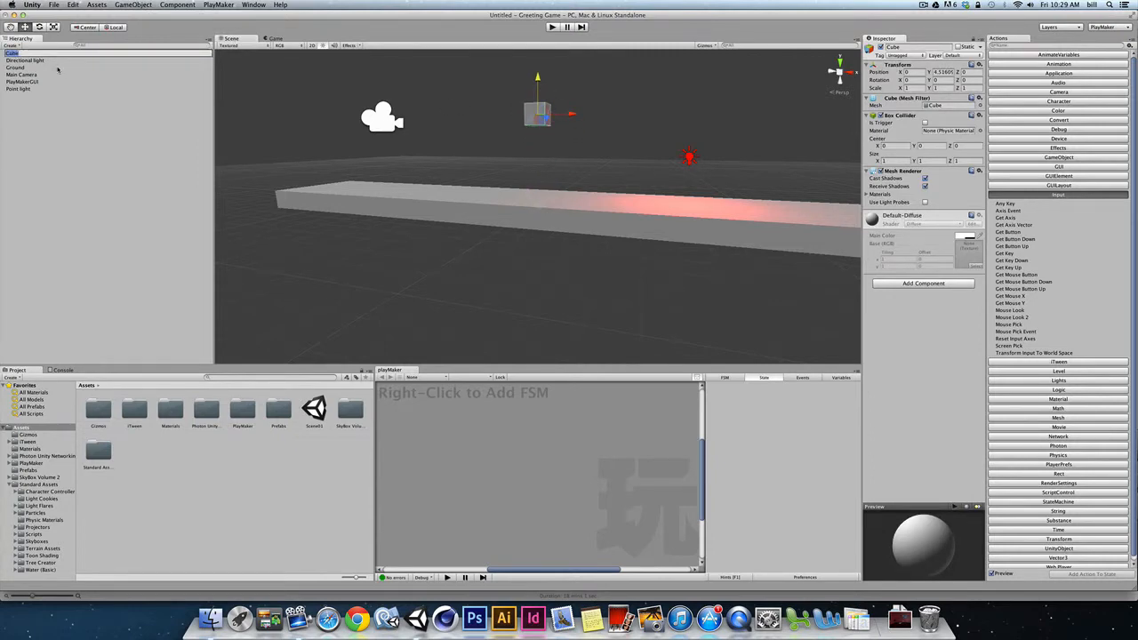
text(Player)
key(Return)
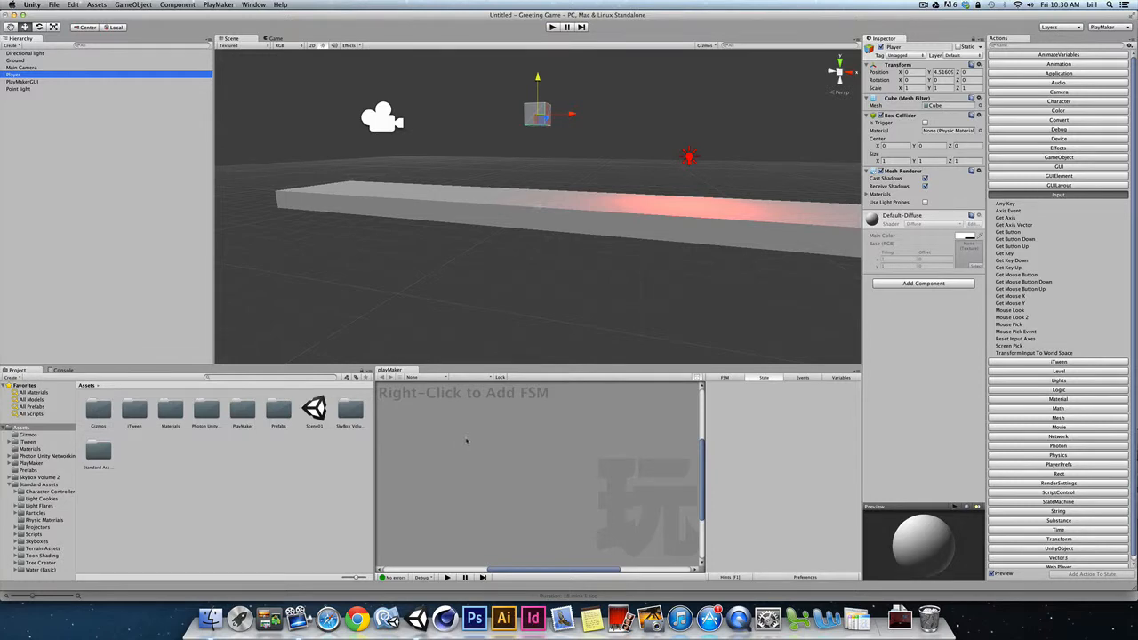
click(551, 26)
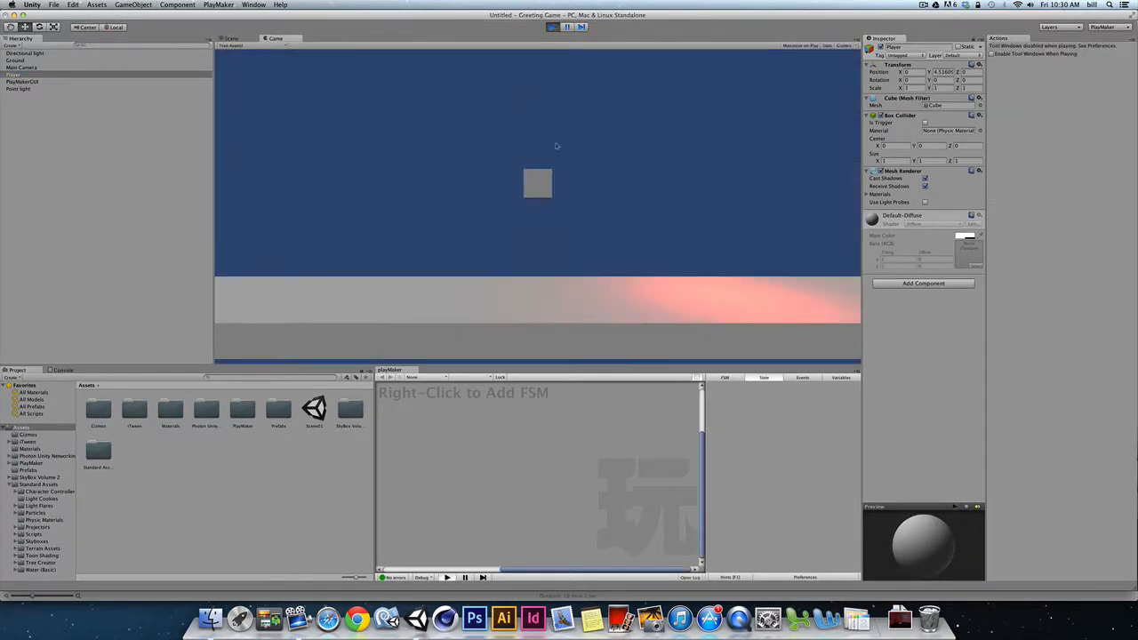
click(552, 27)
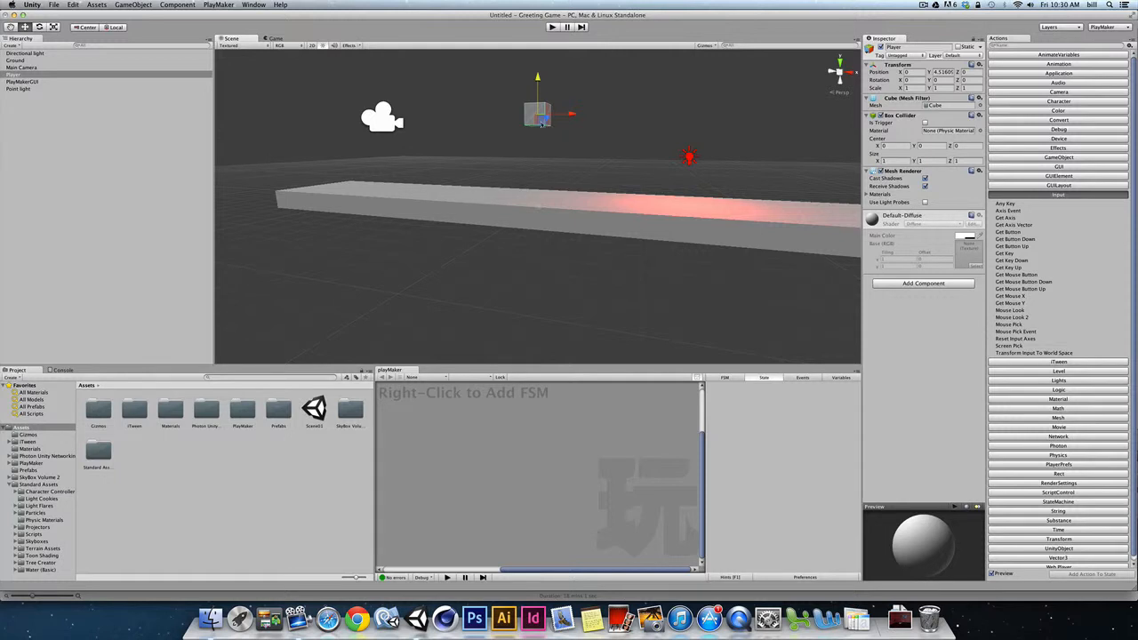
Add a Rigidbody physics component to the Player cube and test it with a short run of the game.
click(18, 77)
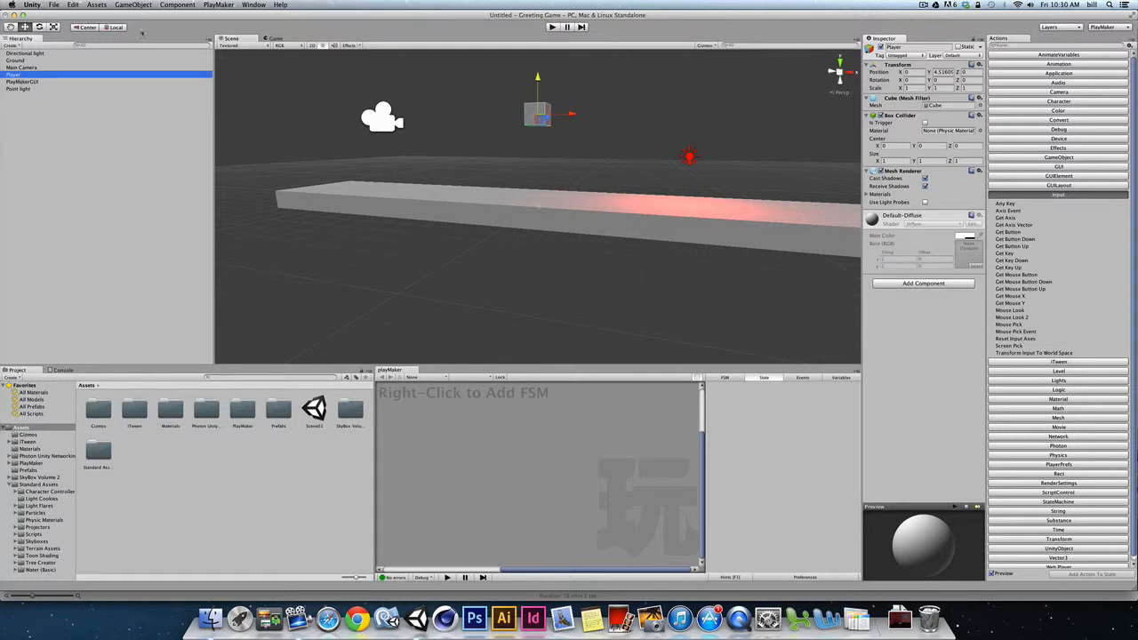
click(176, 4)
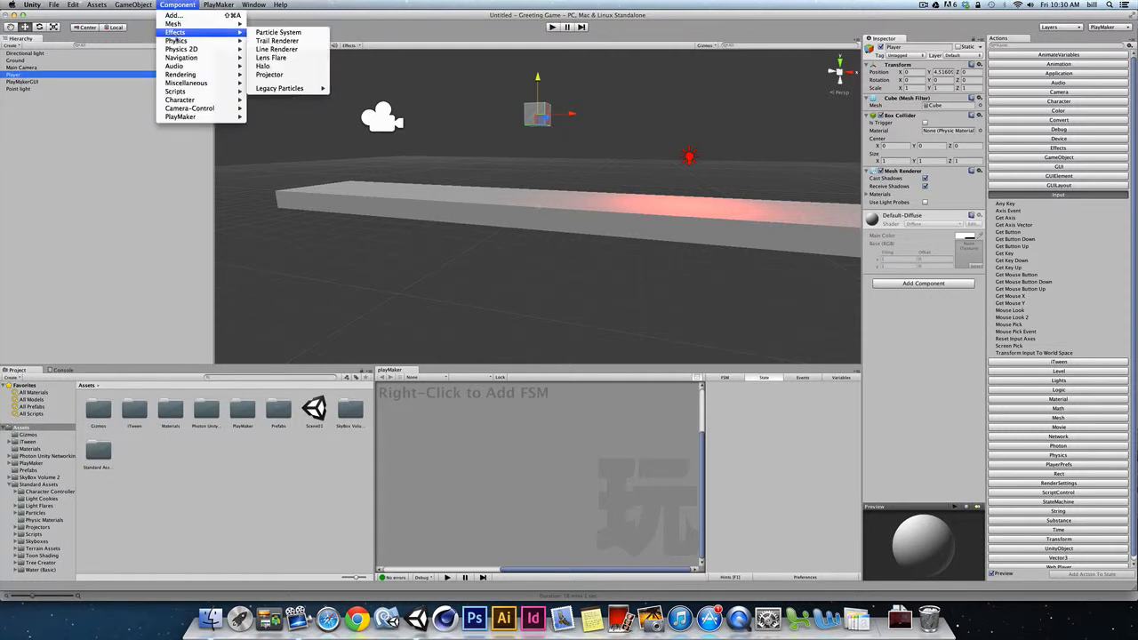
mouse_move(177, 41)
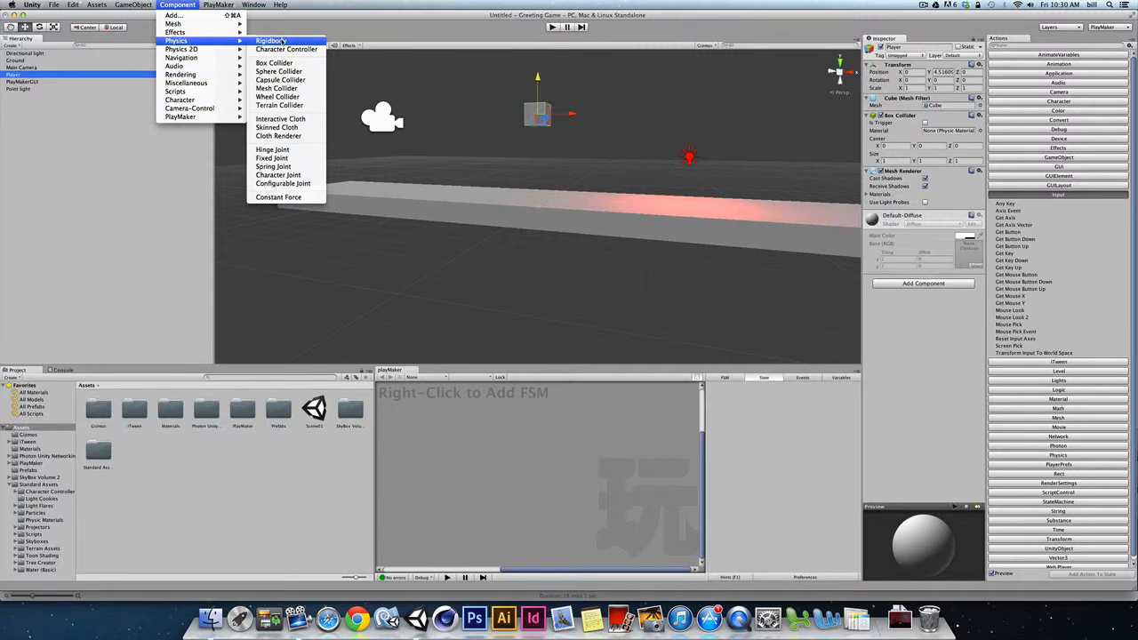
click(281, 41)
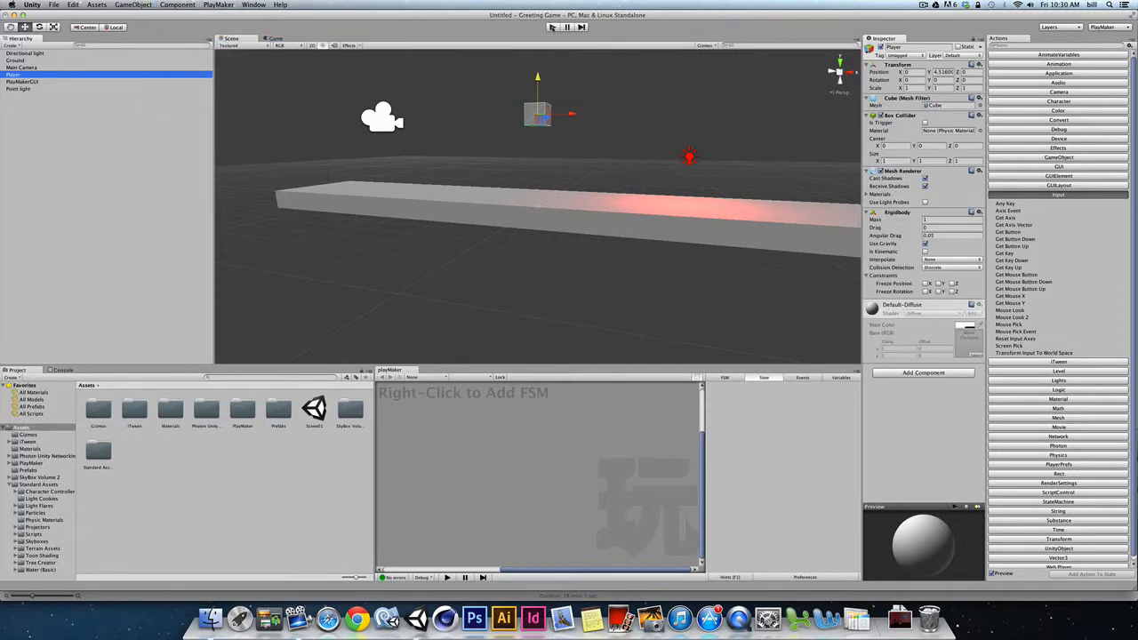
click(551, 27)
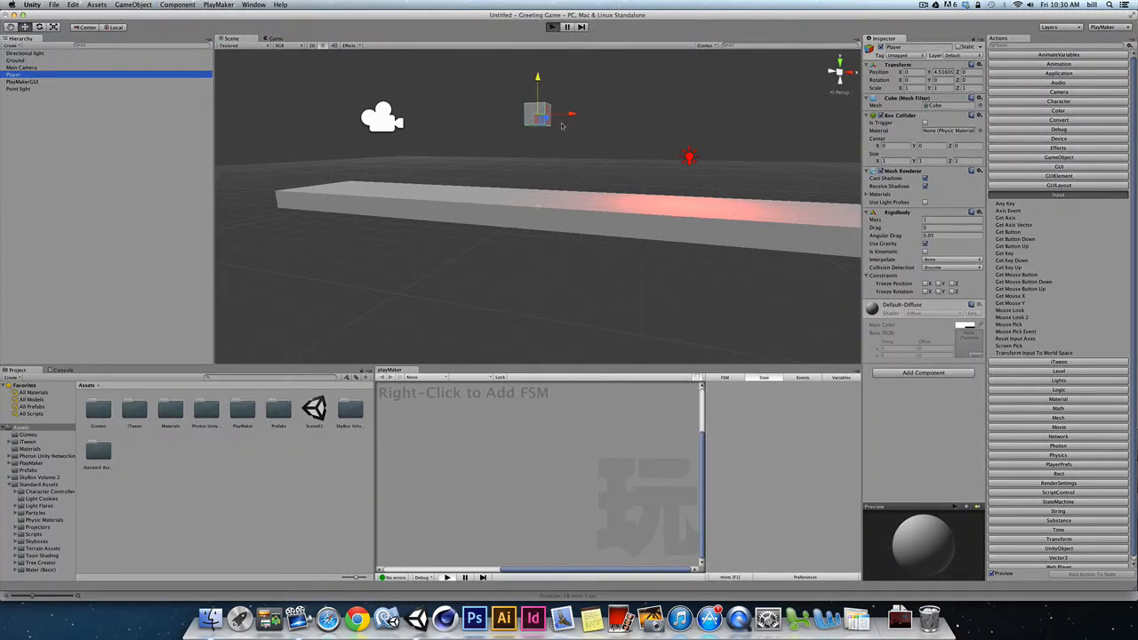
click(552, 26)
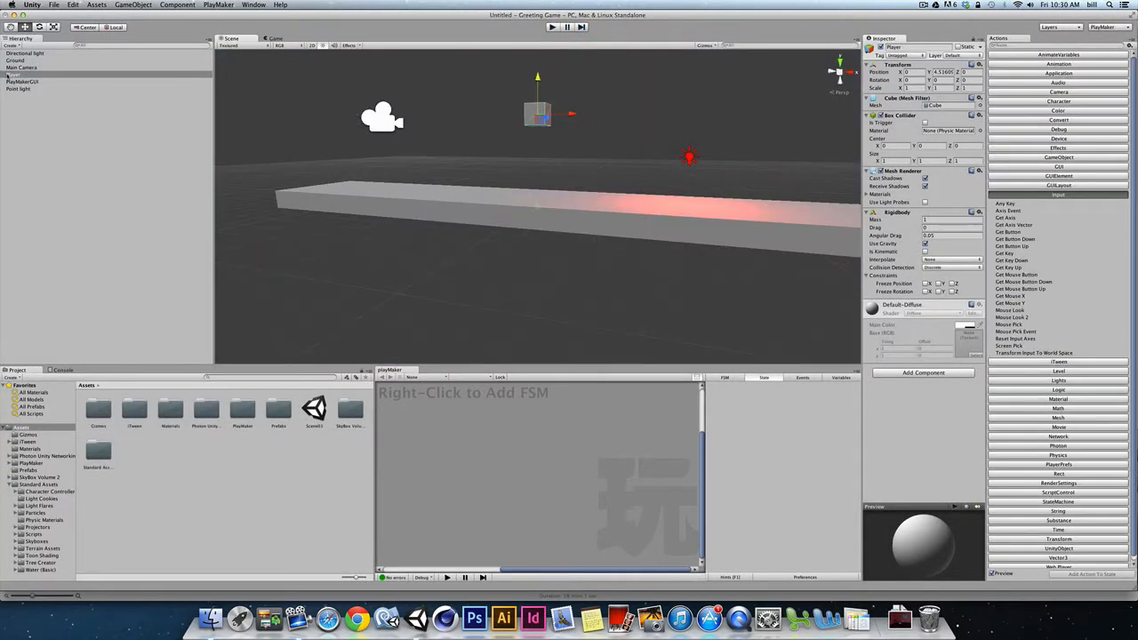
click(8, 75)
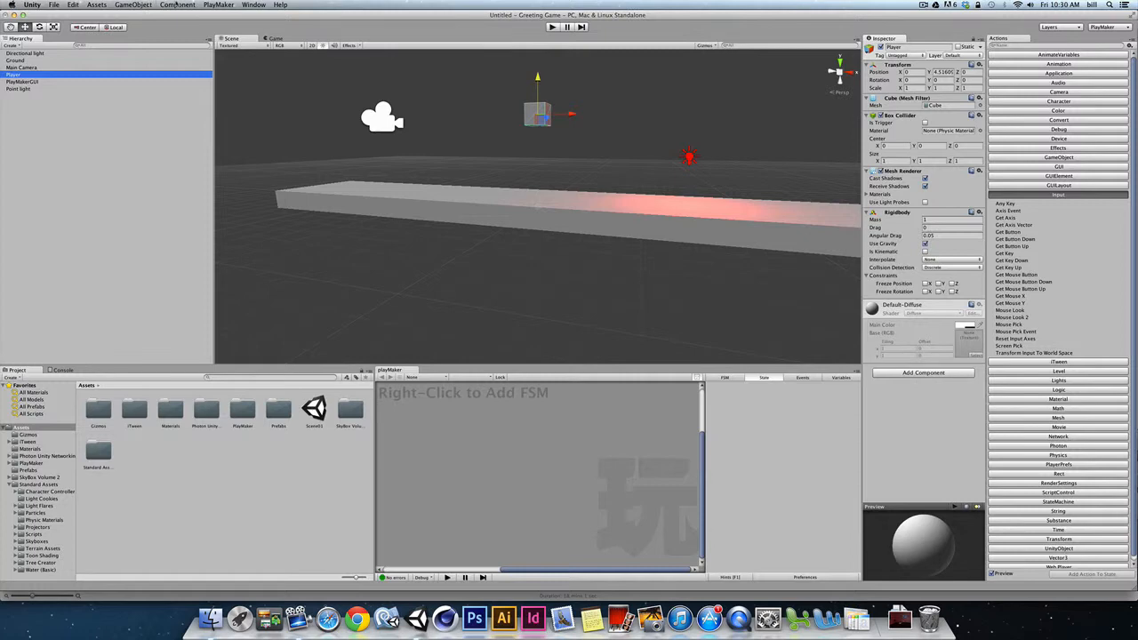
click(177, 5)
mouse_move(178, 41)
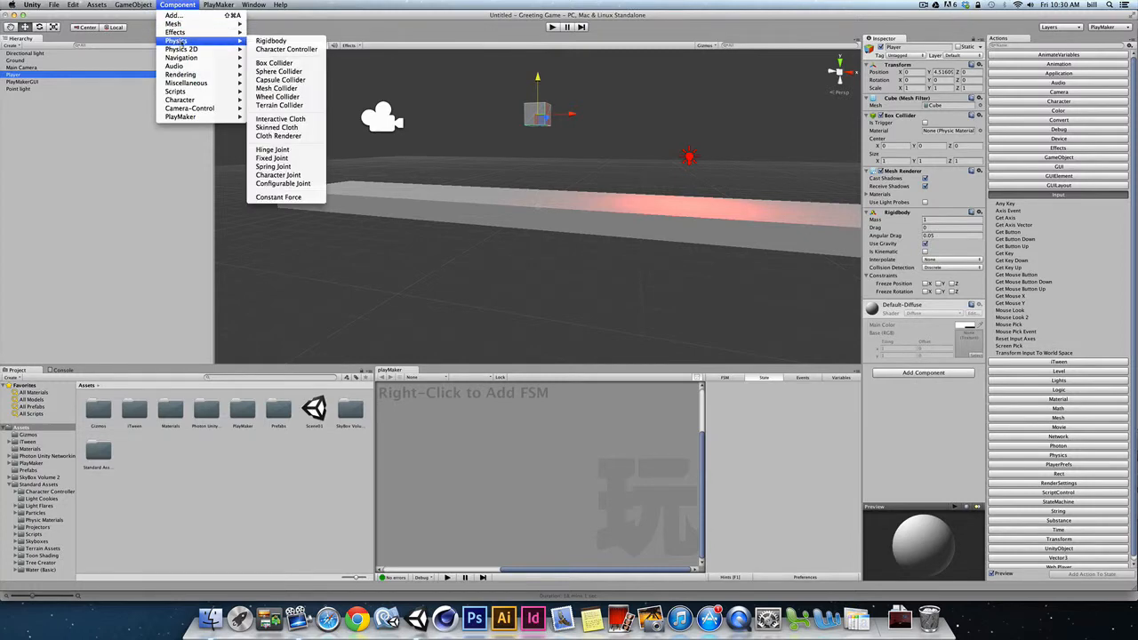
click(186, 6)
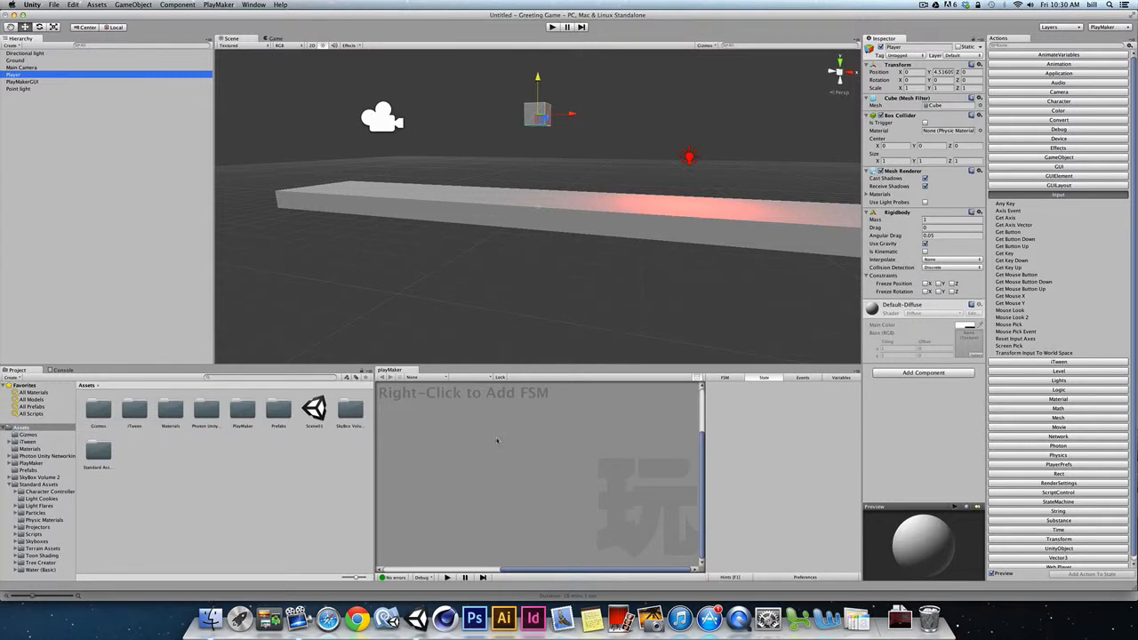
Add an FSM to the Player cube and give its State 1 a Get Key Down action.
right_click(432, 427)
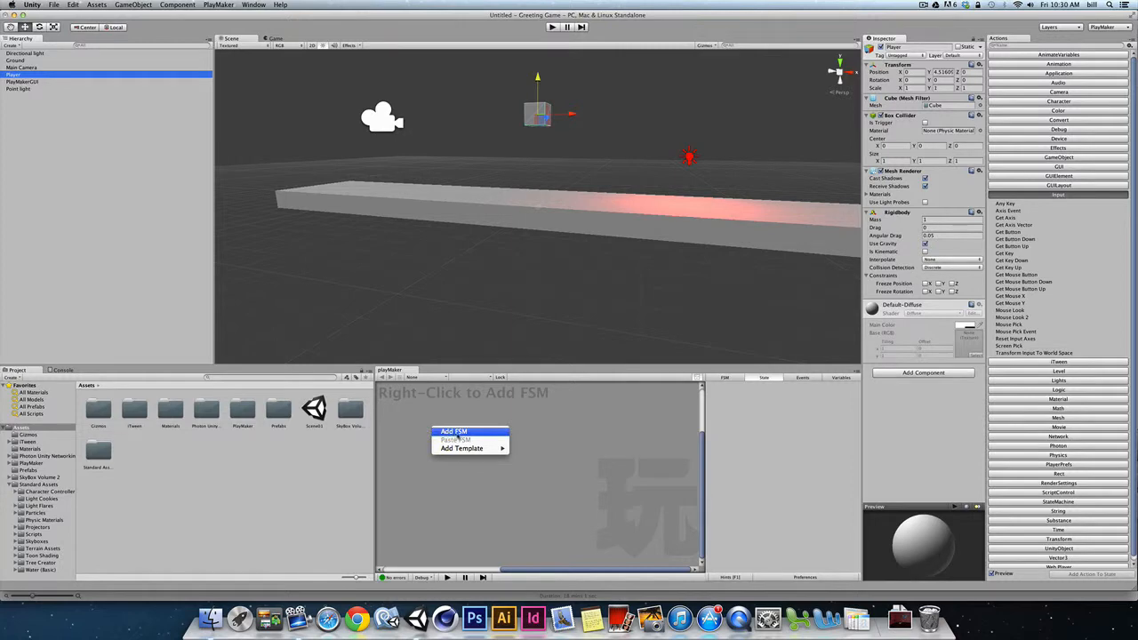
click(456, 432)
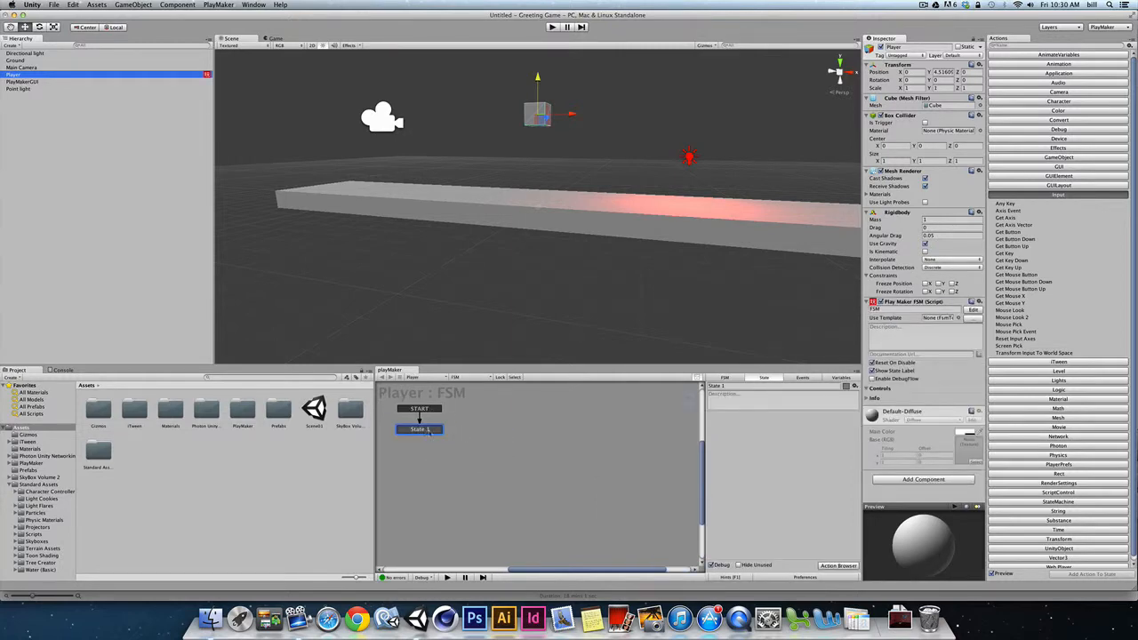
click(429, 432)
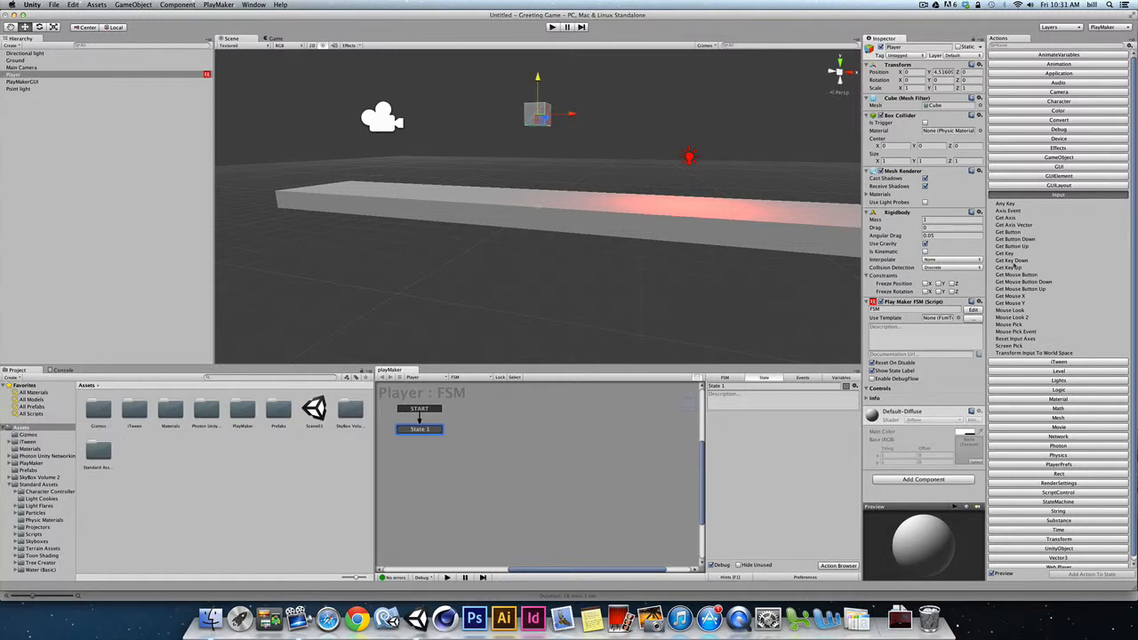
click(1011, 259)
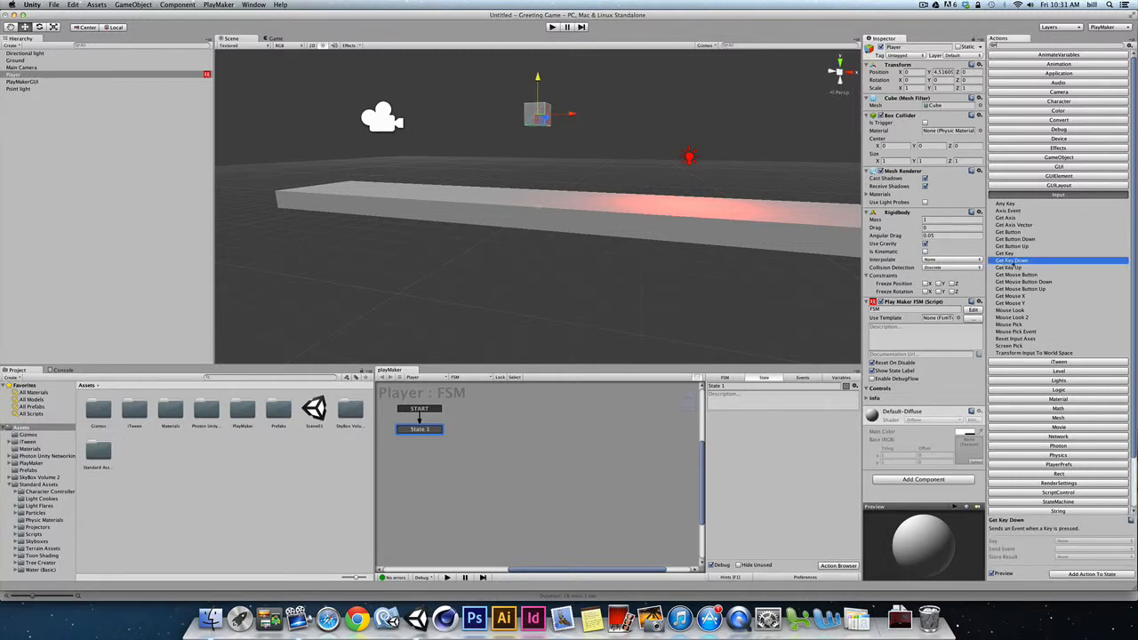
double_click(1010, 260)
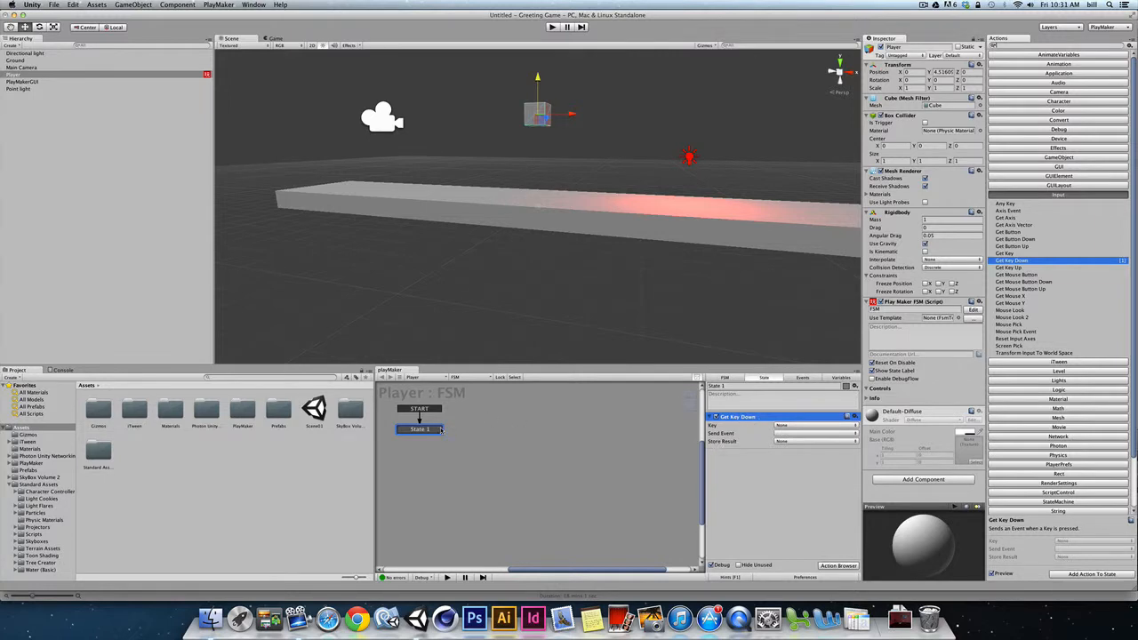
Set the key of State 1's Get Key Down action to Space.
click(787, 425)
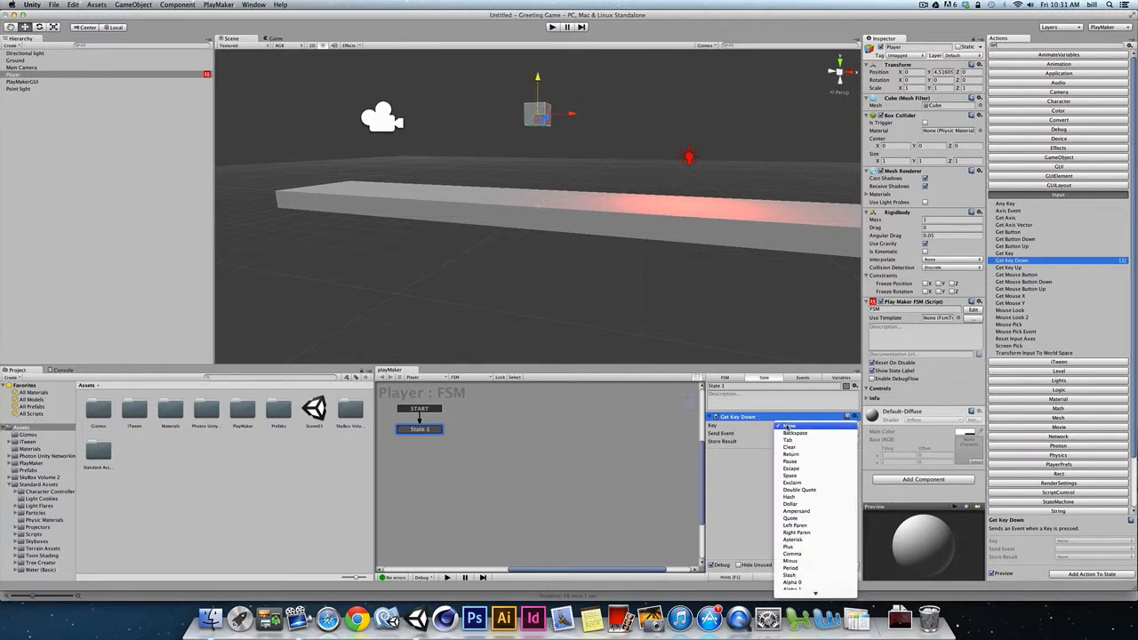
click(797, 475)
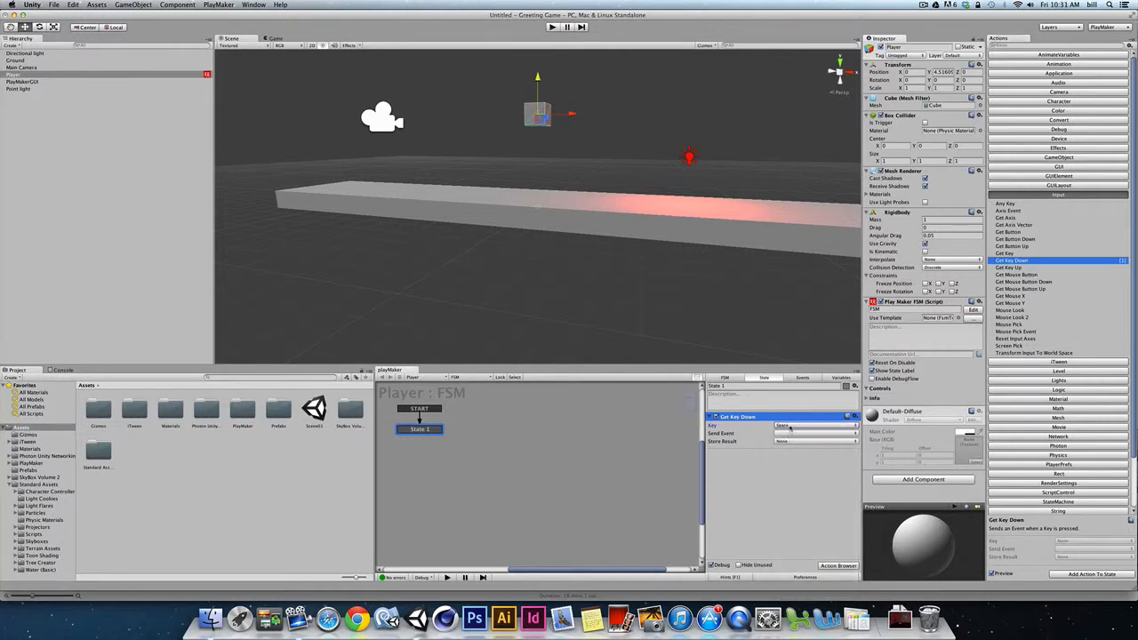
click(788, 441)
click(788, 441)
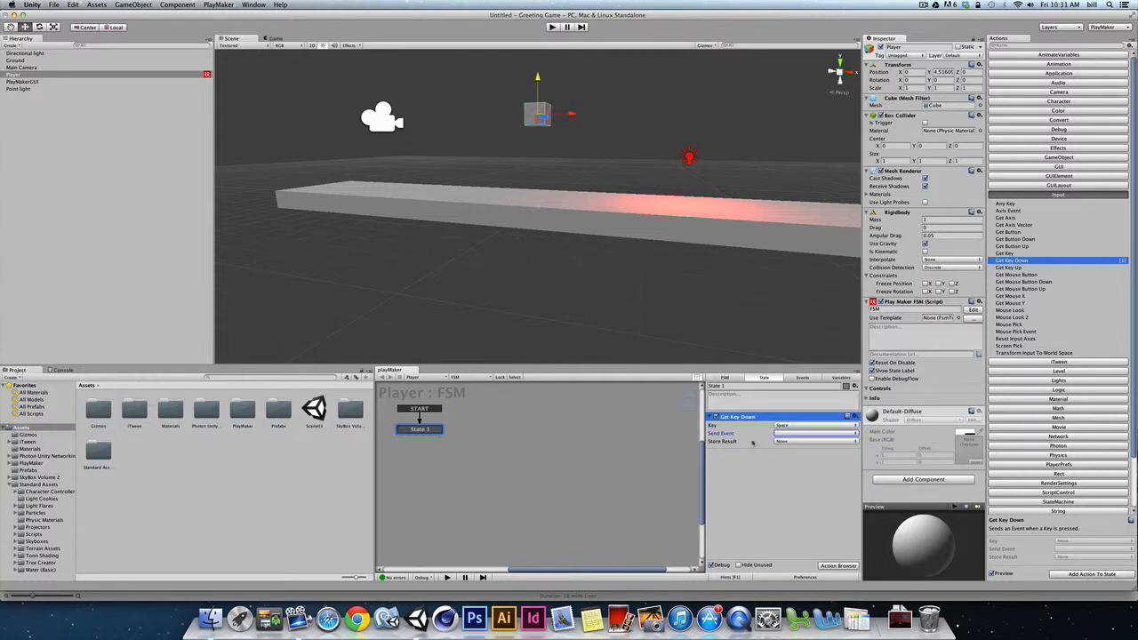
Add an event named "Send to Thrust" to the Player's FSM.
click(800, 378)
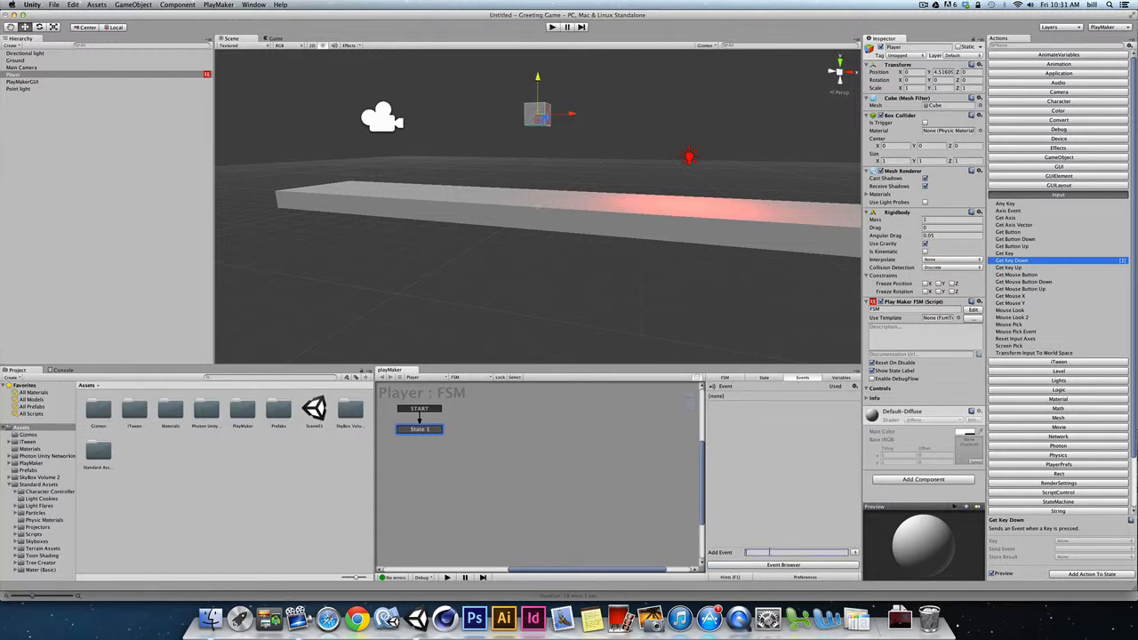
text(Thro)
key(Left)
key(Left)
text(Apply)
key(BackSpace)
key(BackSpace)
key(BackSpace)
key(BackSpace)
key(BackSpace)
key(BackSpace)
text(Send to)
key(Return)
Make State 1's Get Key Down action send the "Send to Thrust" event.
click(762, 377)
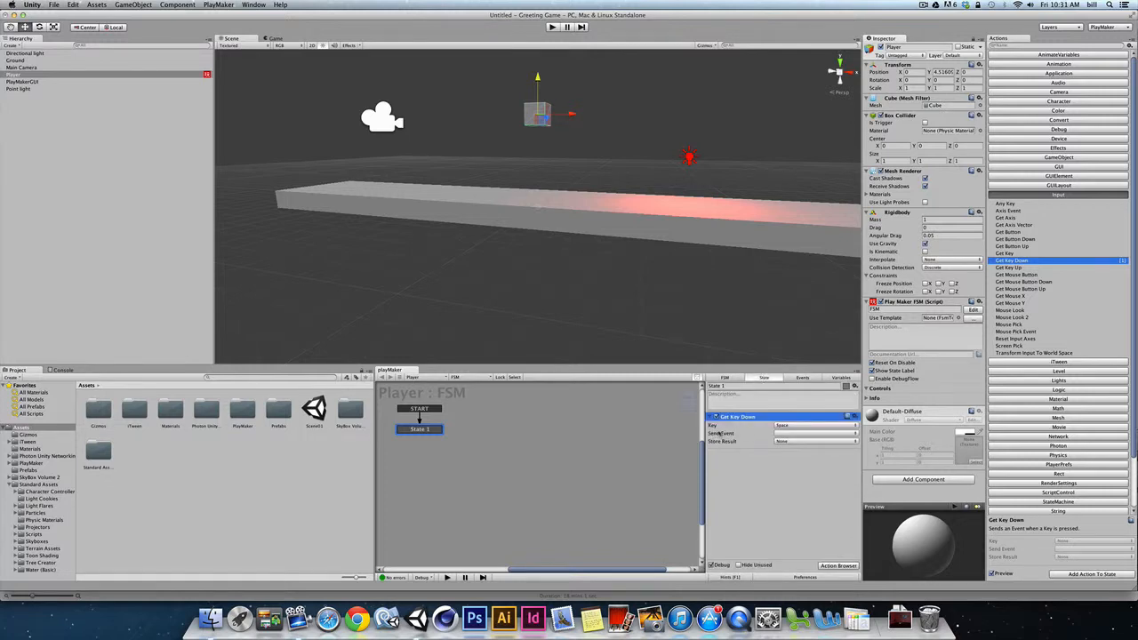
click(800, 433)
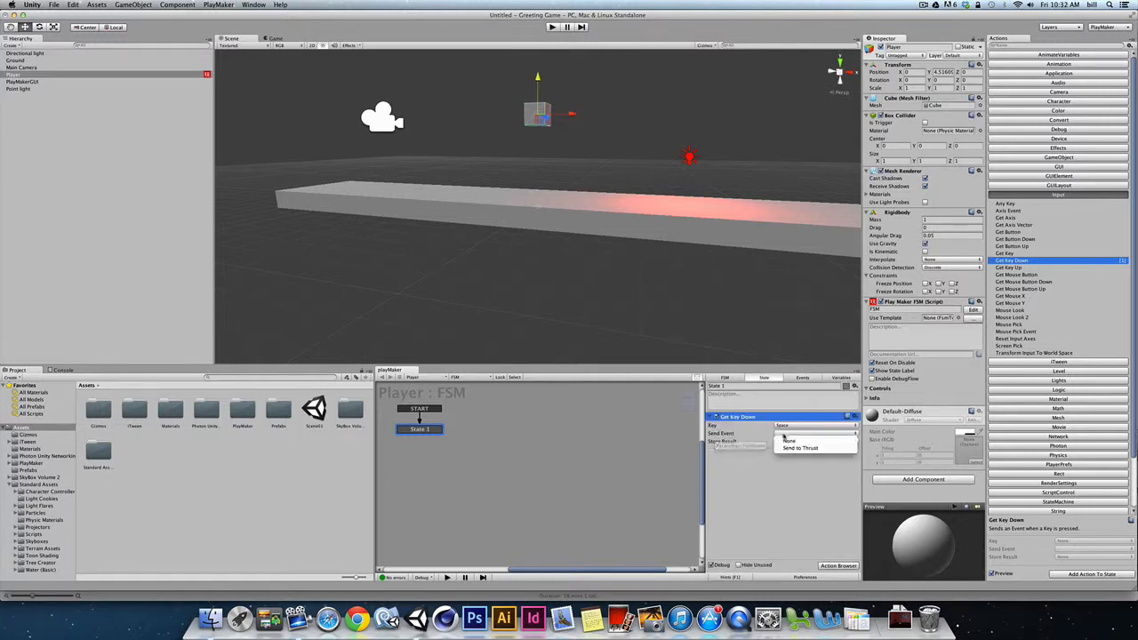
click(792, 448)
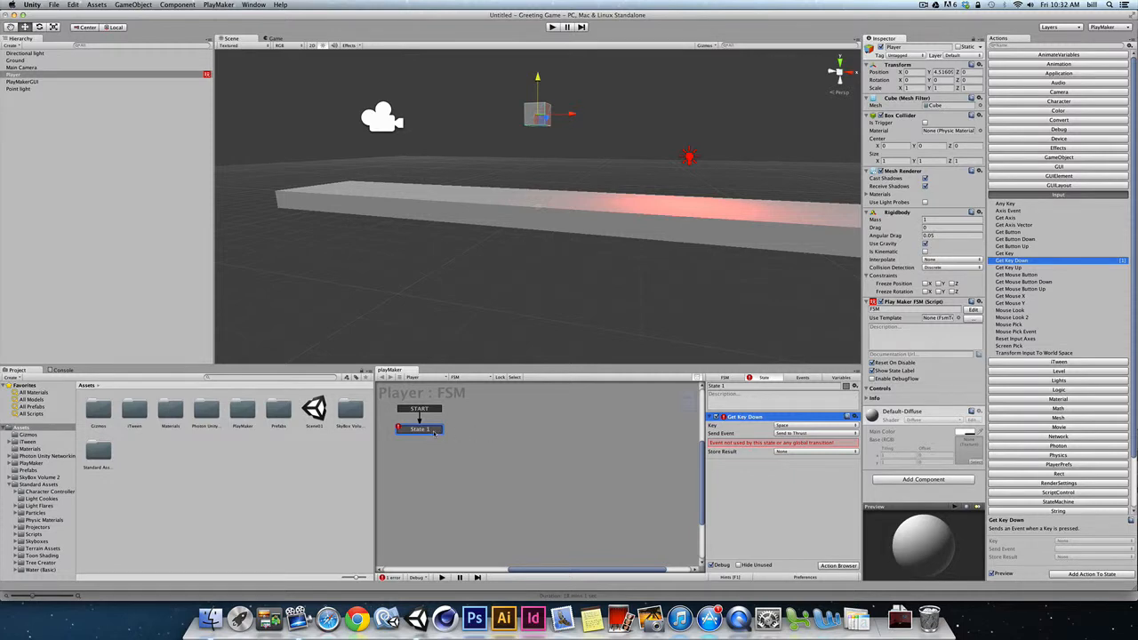
right_click(435, 433)
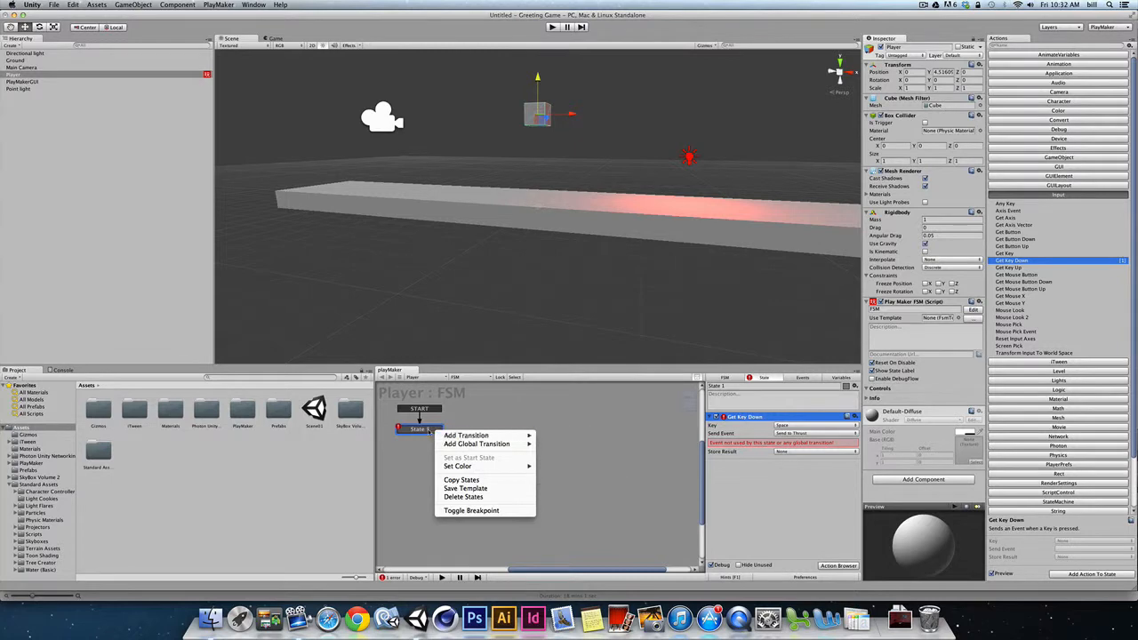
click(434, 431)
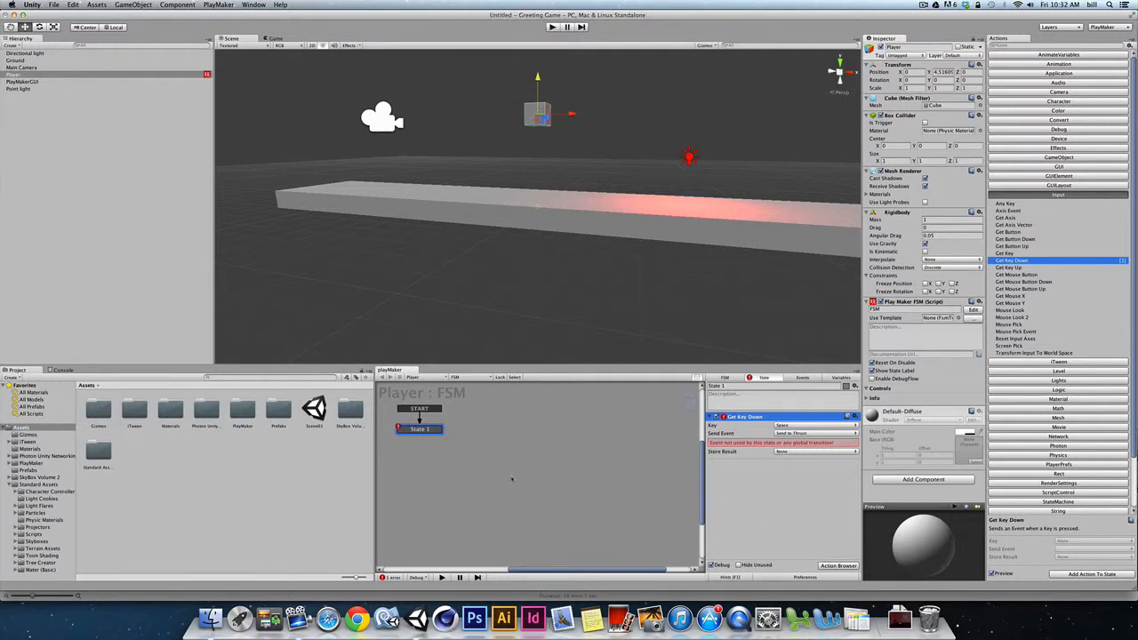
Add a "Send to Thrust" transition to State 1 in the Player's FSM.
right_click(428, 431)
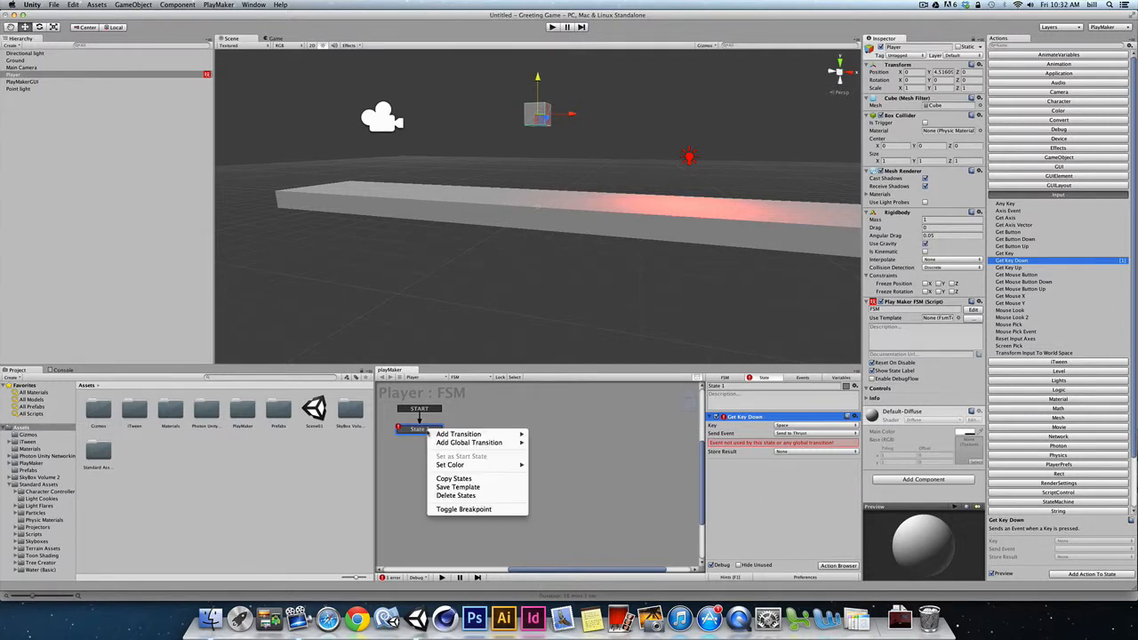
mouse_move(452, 436)
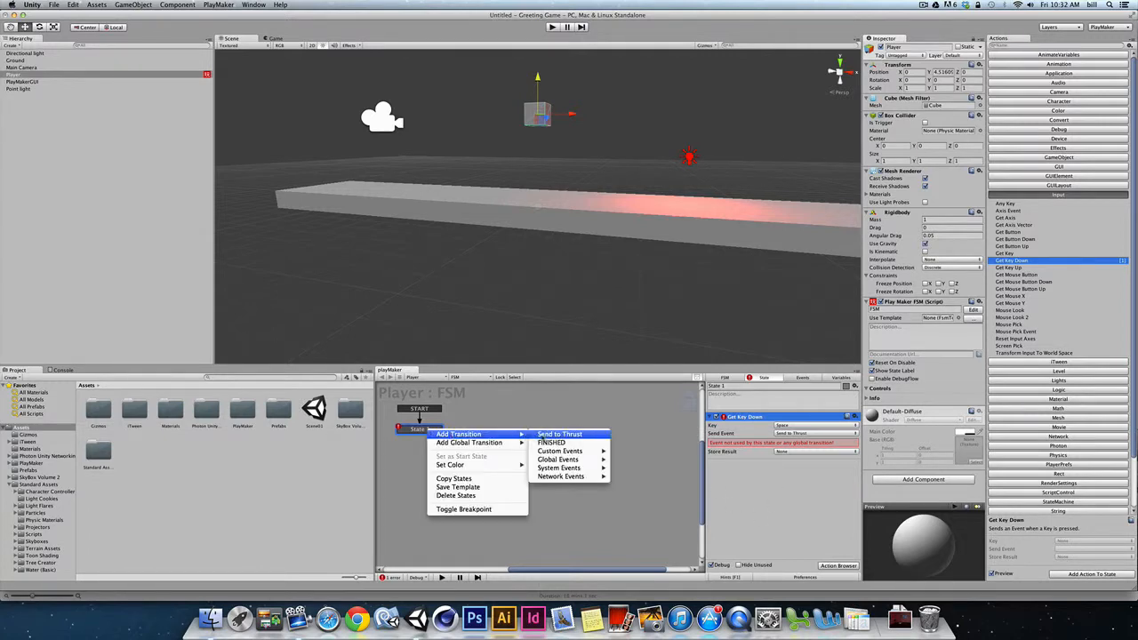
click(559, 434)
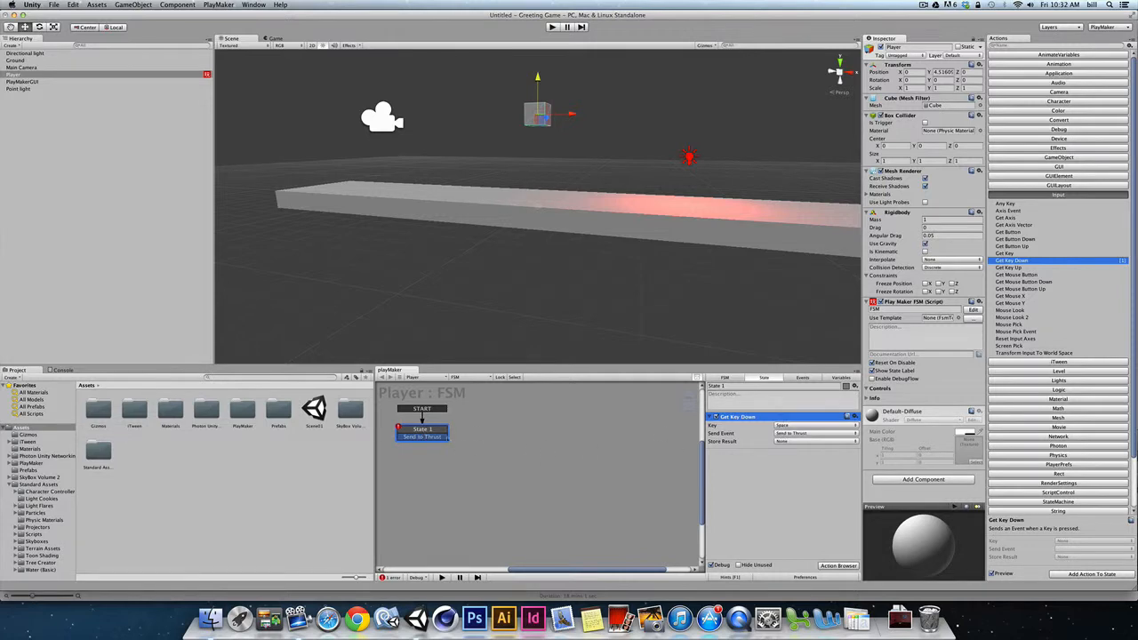
Add a second state to the FSM and link State 1's "Send to Thrust" transition to it.
right_click(528, 433)
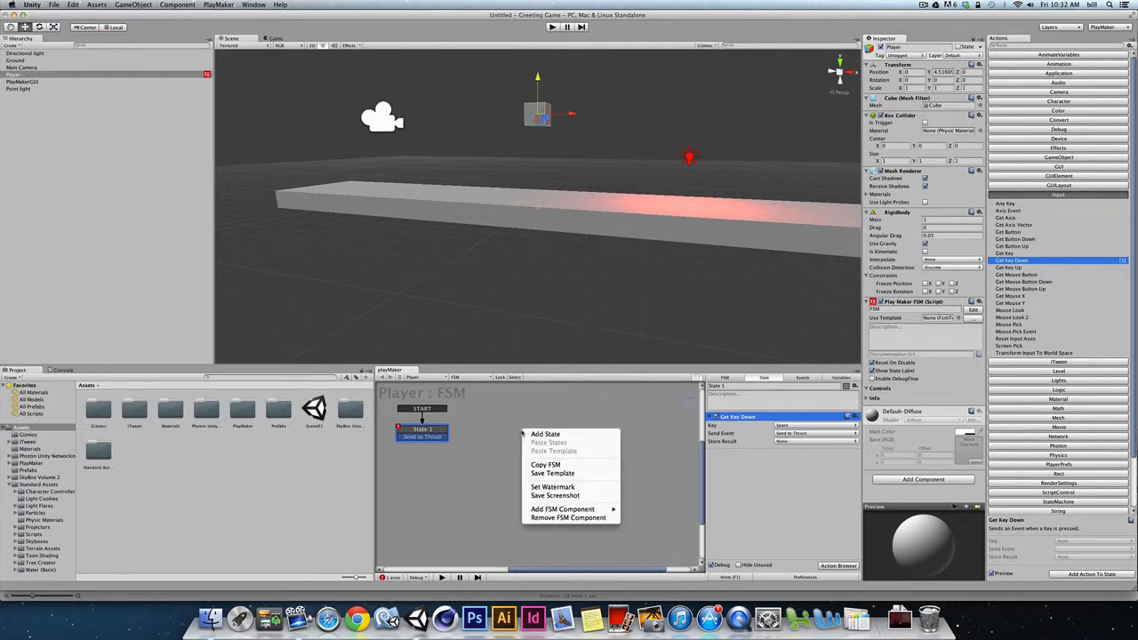
key(Escape)
drag(535, 434, 518, 432)
click(441, 435)
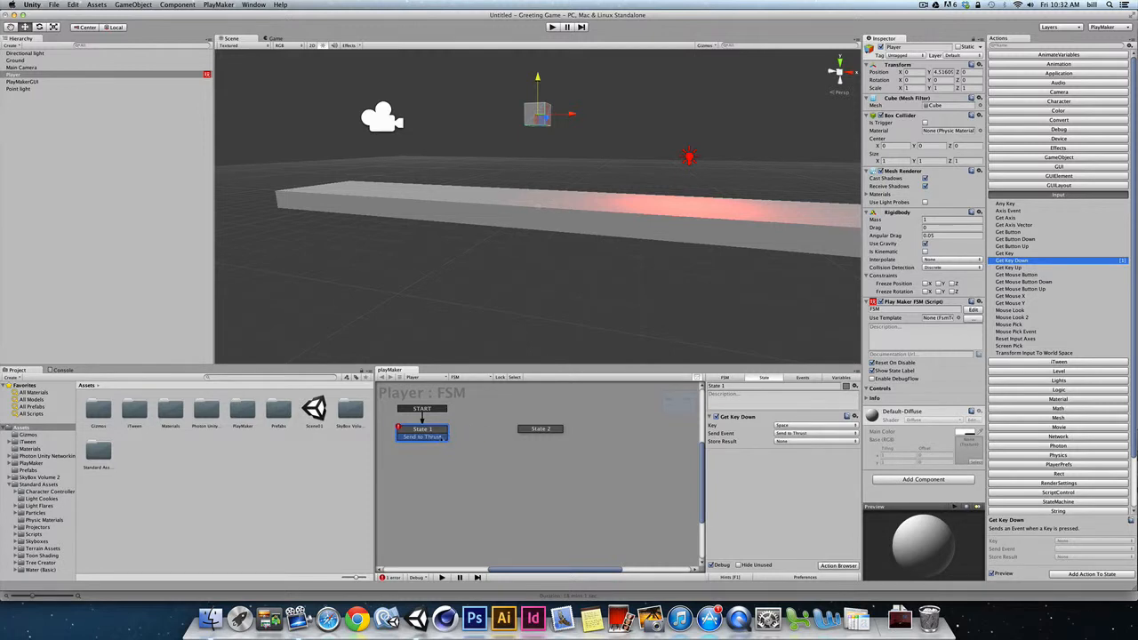
drag(434, 437, 522, 429)
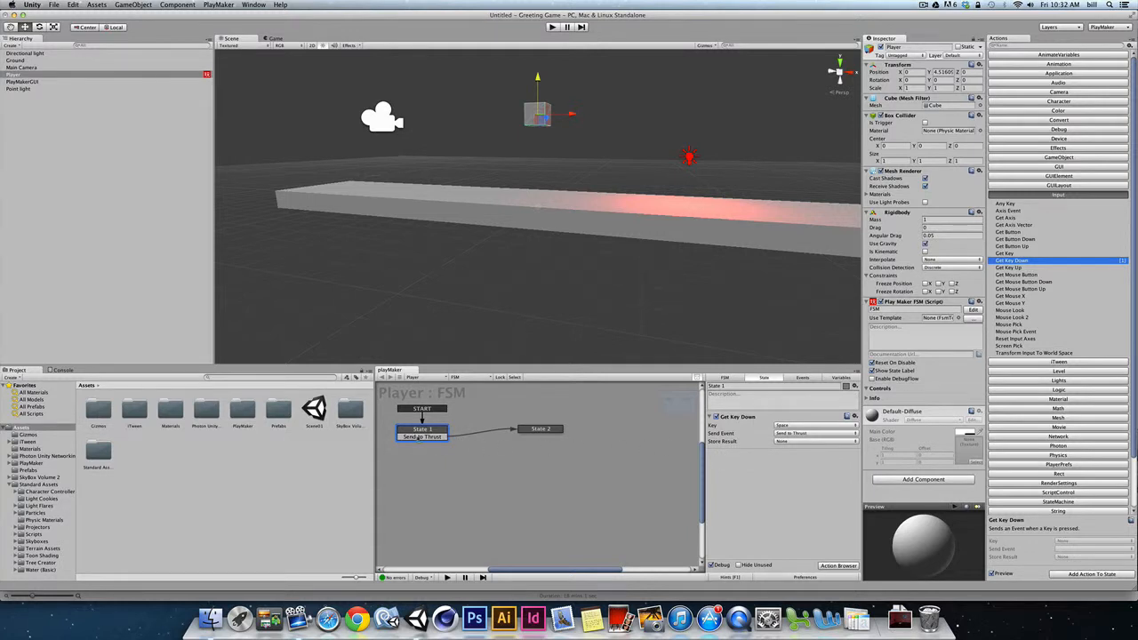
Rename State 2 as "Apply Thrust".
click(548, 430)
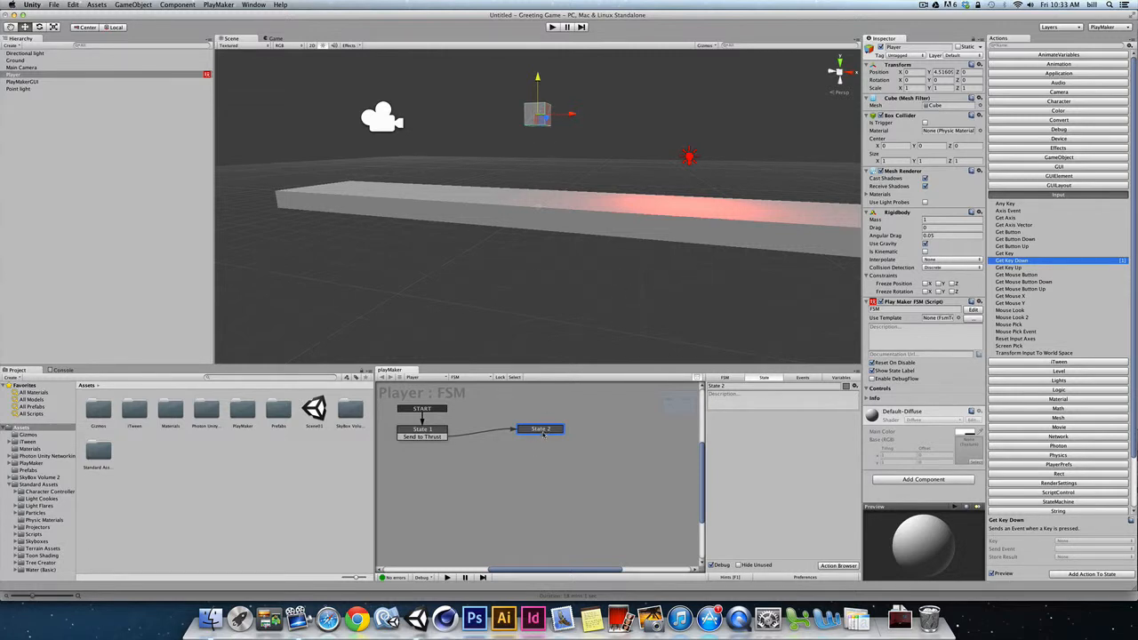
click(722, 387)
text(Thrusting)
double_click(745, 384)
text(Apply Thrust)
Add the Physics action Add Force to the Apply Thrust state.
scroll(1073, 453, down, 3)
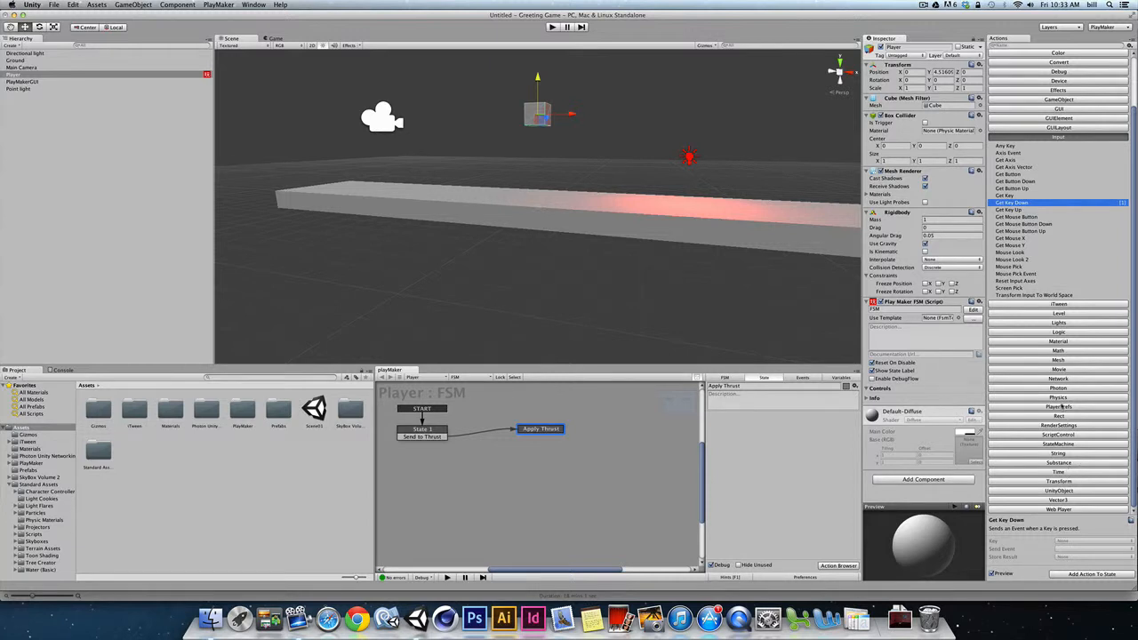
click(1061, 398)
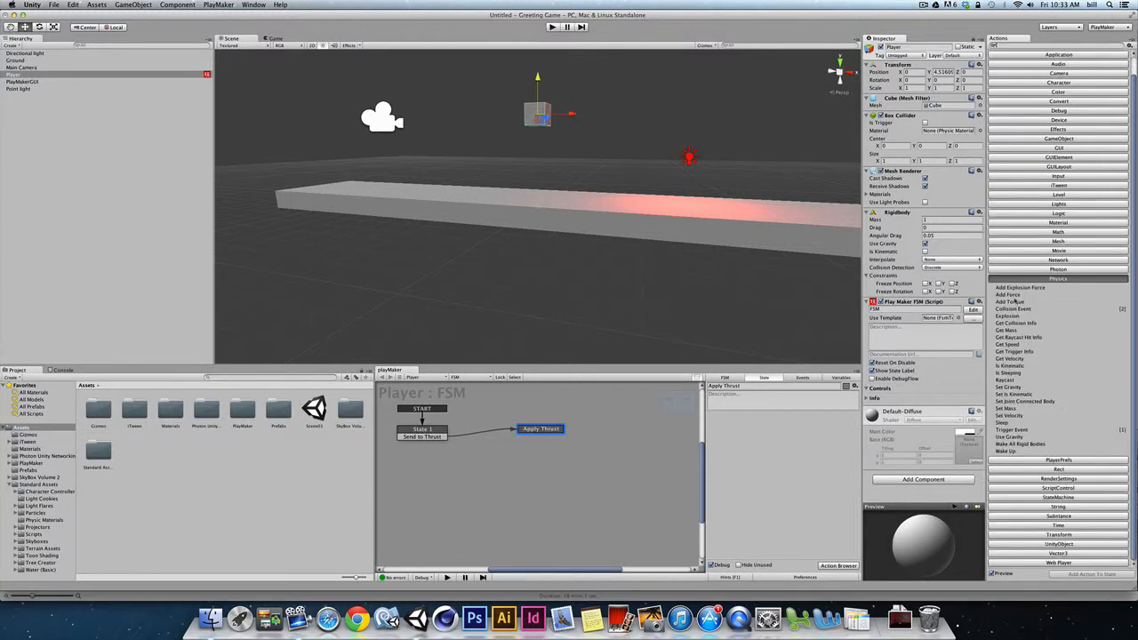
double_click(1011, 294)
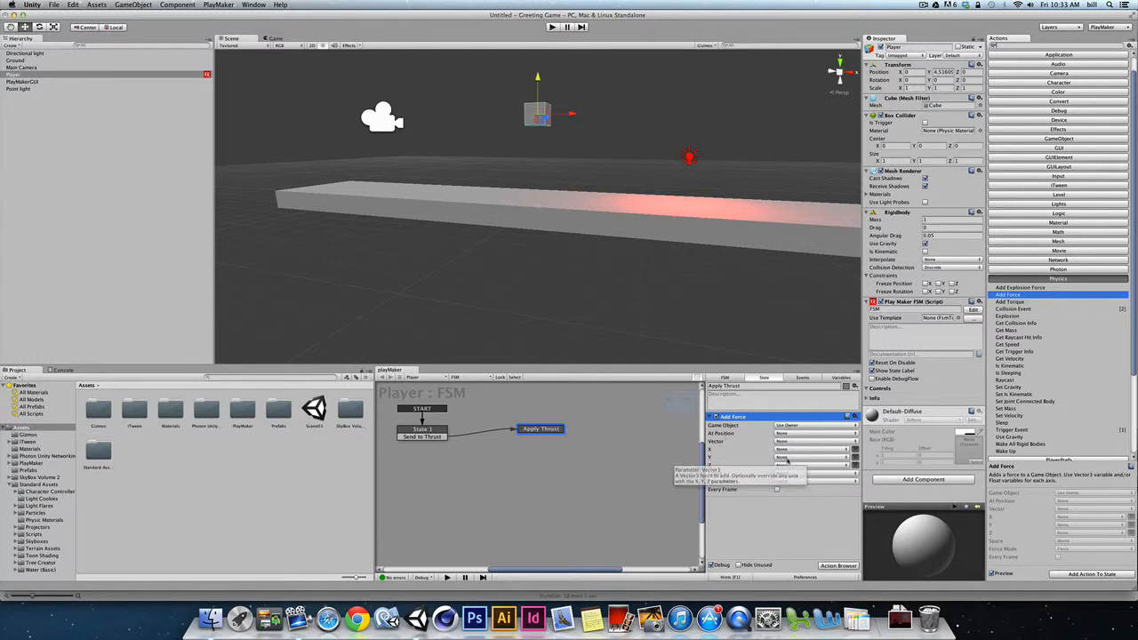
Set the Add Force action's Y force to 20 and make it apply every frame.
click(786, 457)
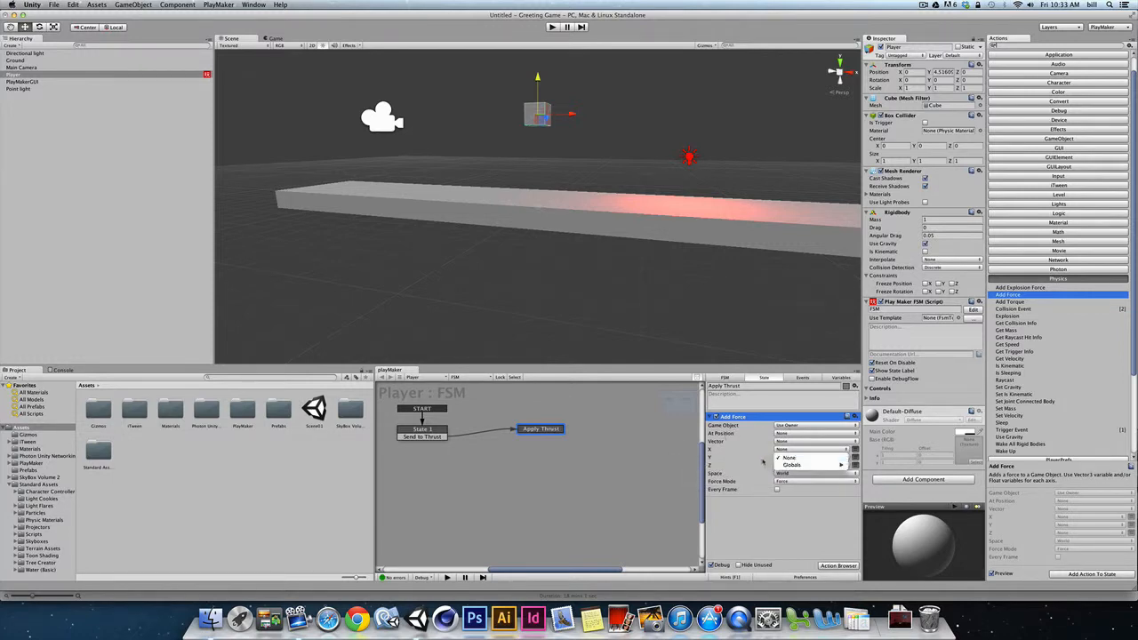
click(788, 457)
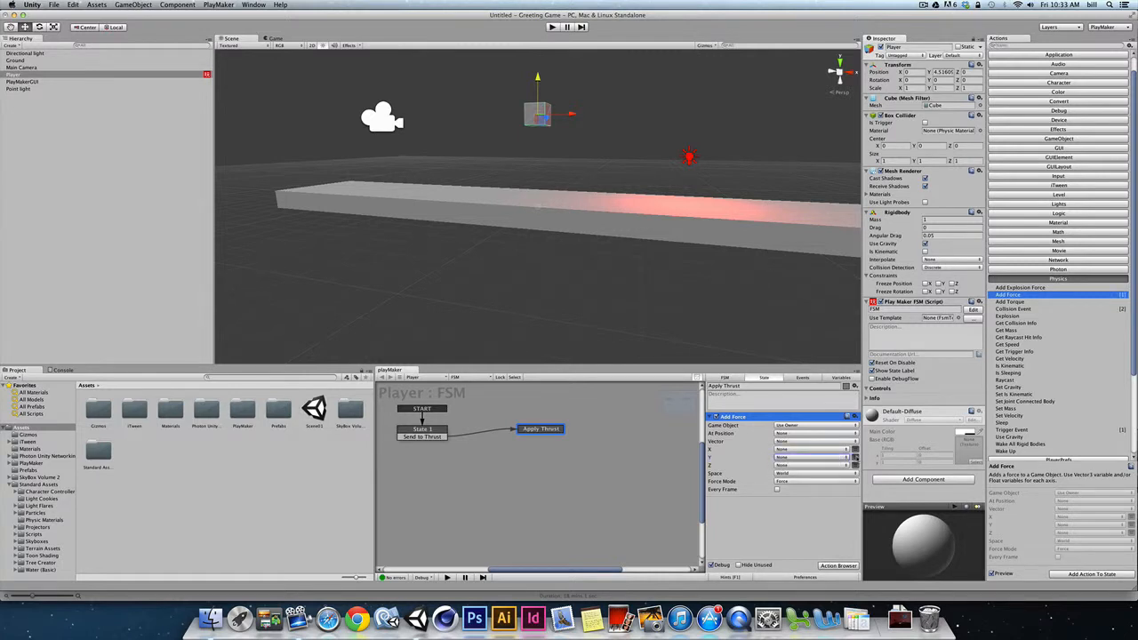
click(856, 457)
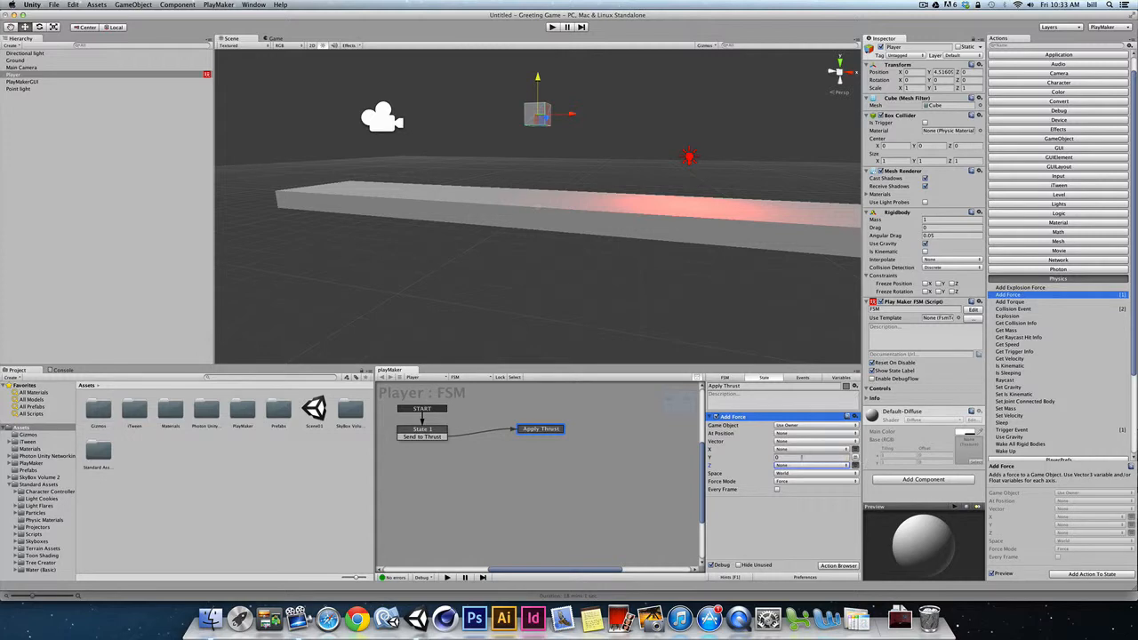
click(800, 457)
text(2)
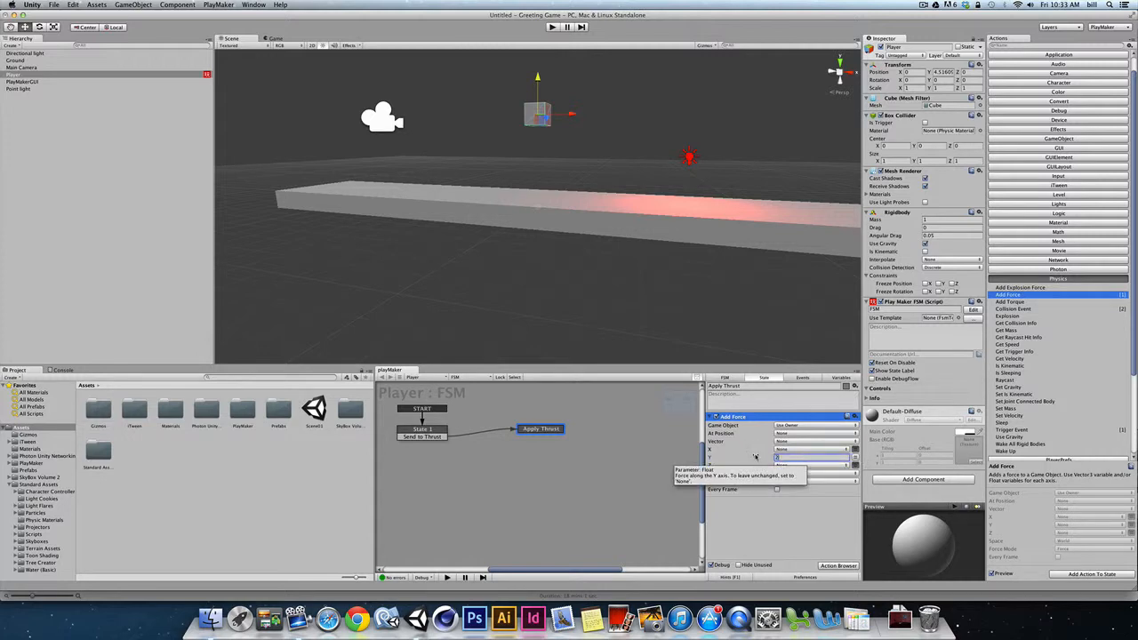
text(0)
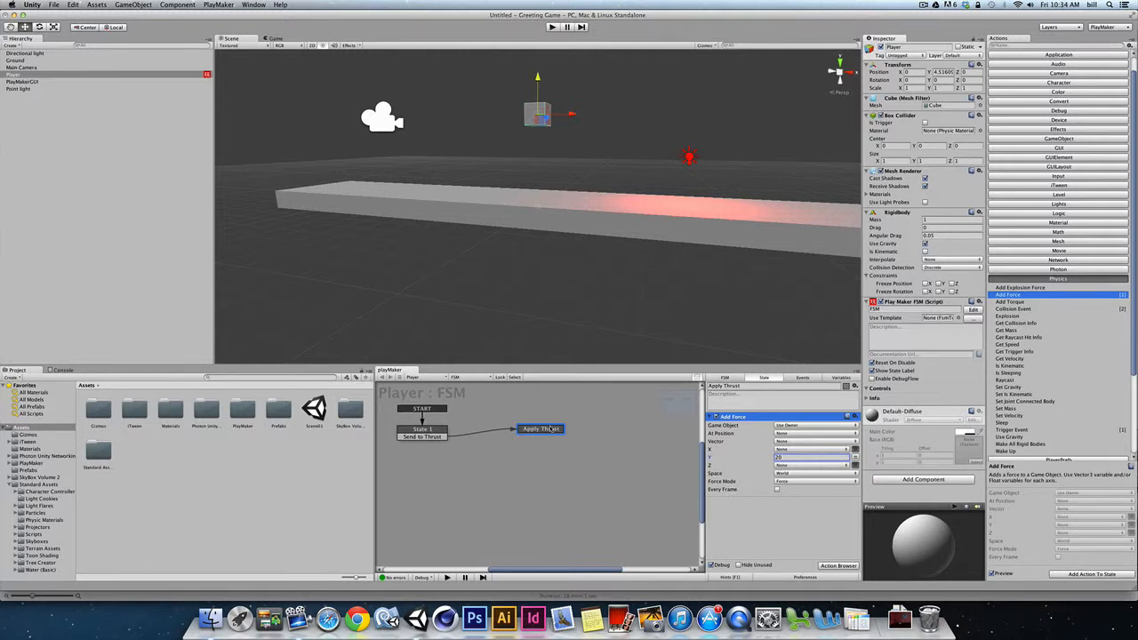
click(776, 489)
Play-test the scene, trigger the Player's thrust once, and stop the game.
click(552, 27)
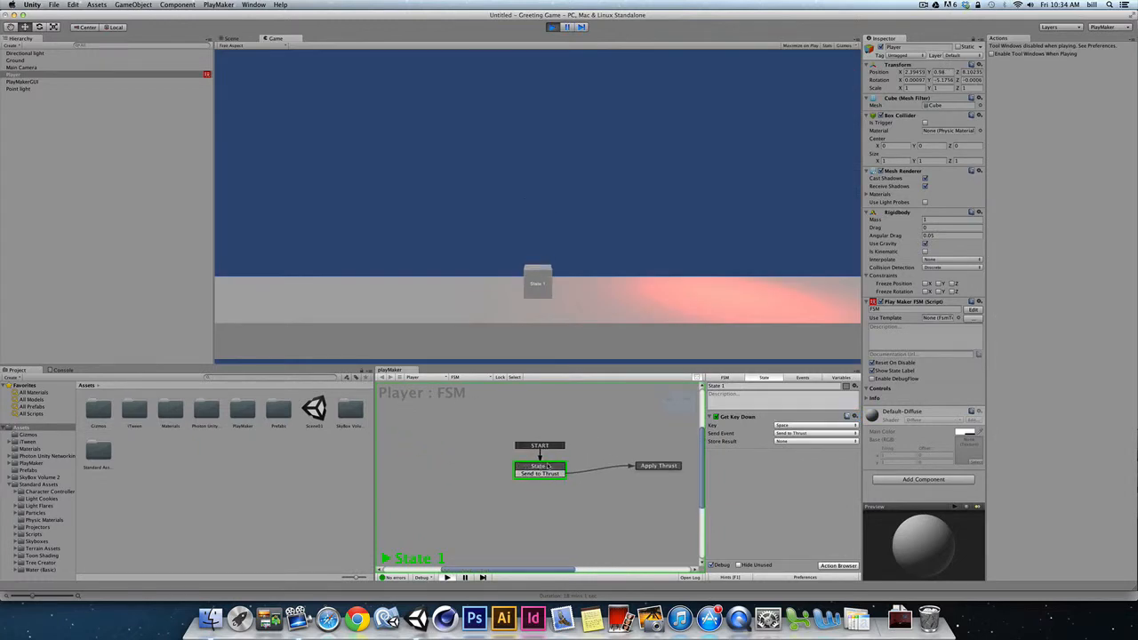
key(space)
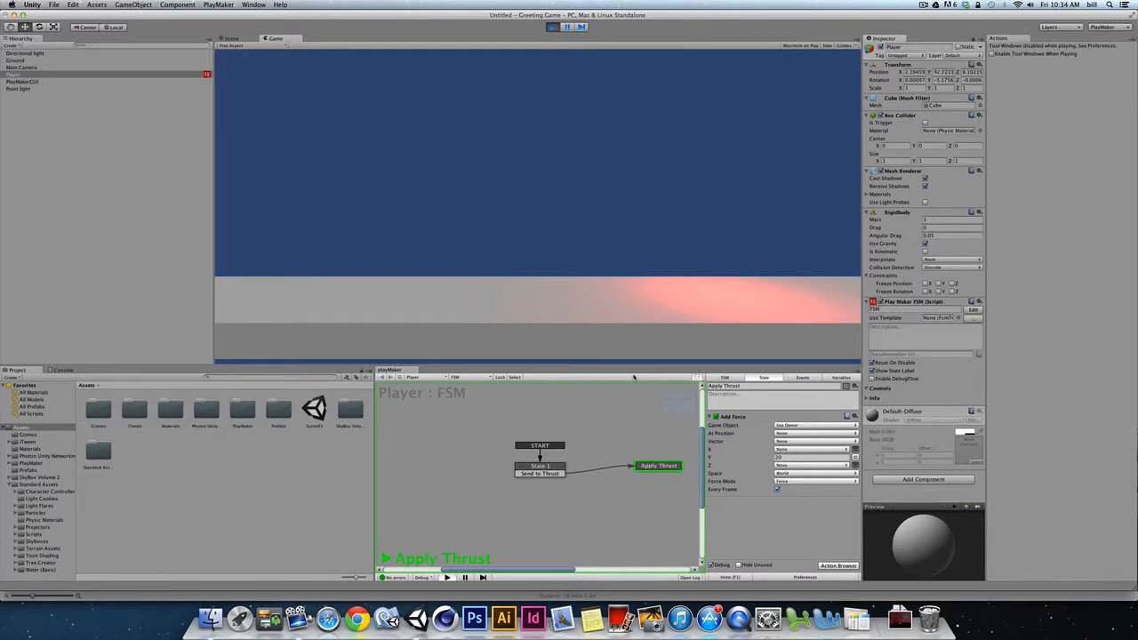
key(super+p)
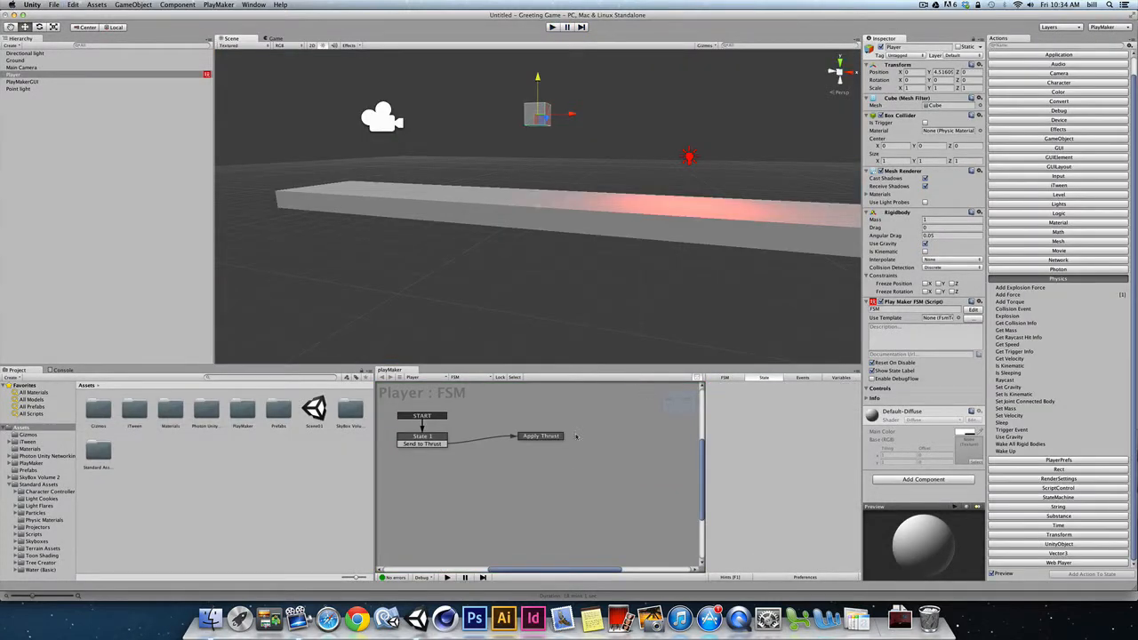
Add a Get Key Up action to the Apply Thrust state with its key set to Space.
click(543, 435)
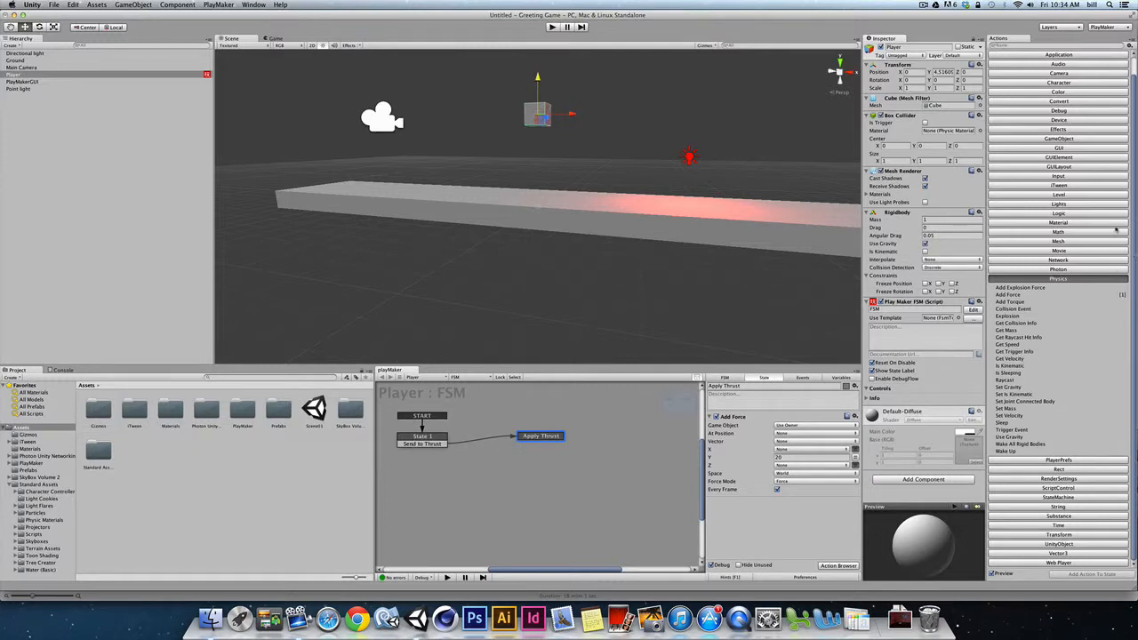
click(1058, 177)
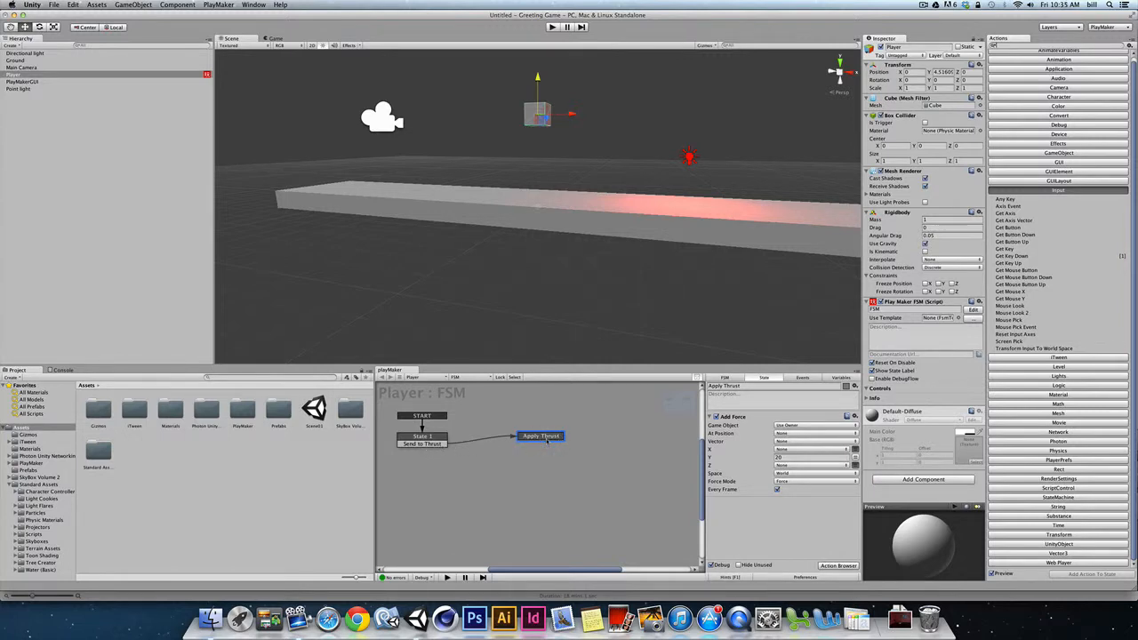
double_click(1010, 264)
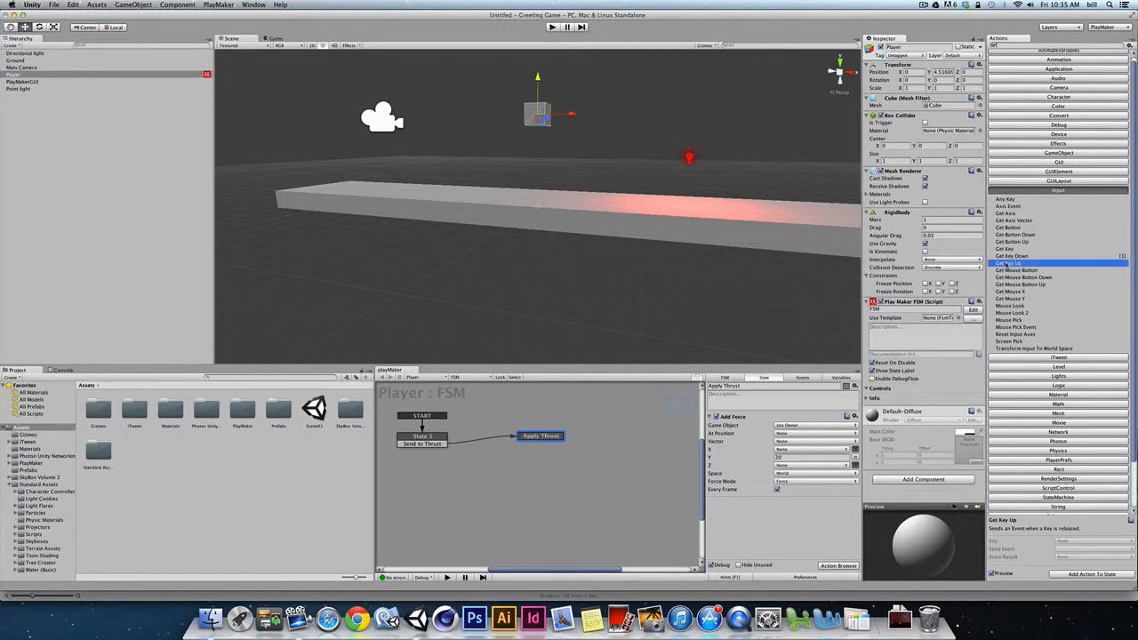
click(785, 512)
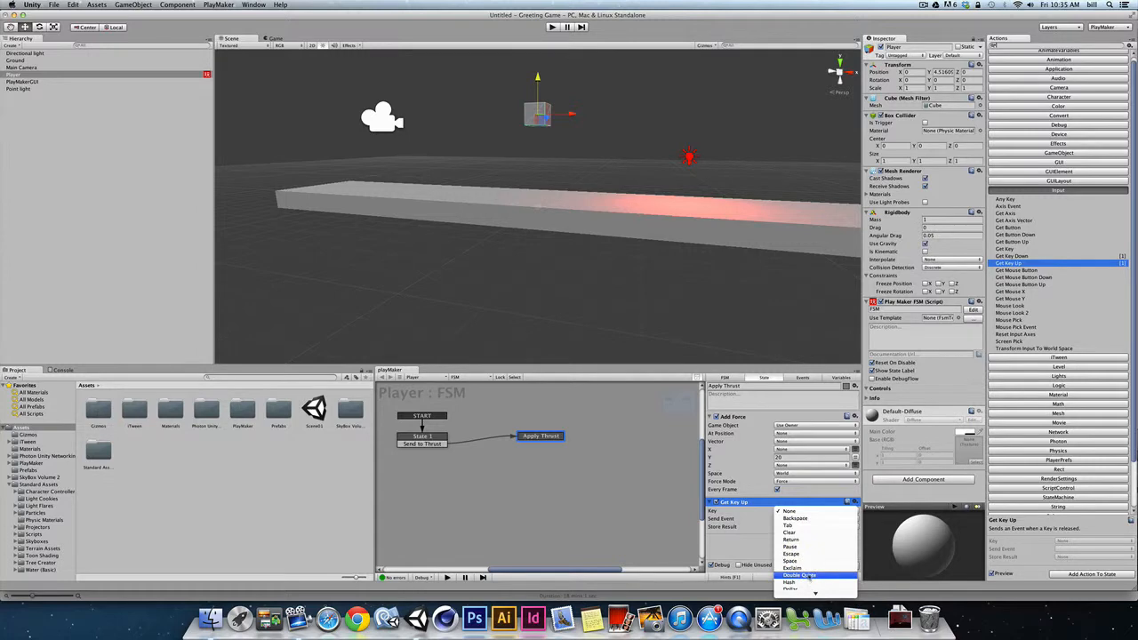
click(790, 561)
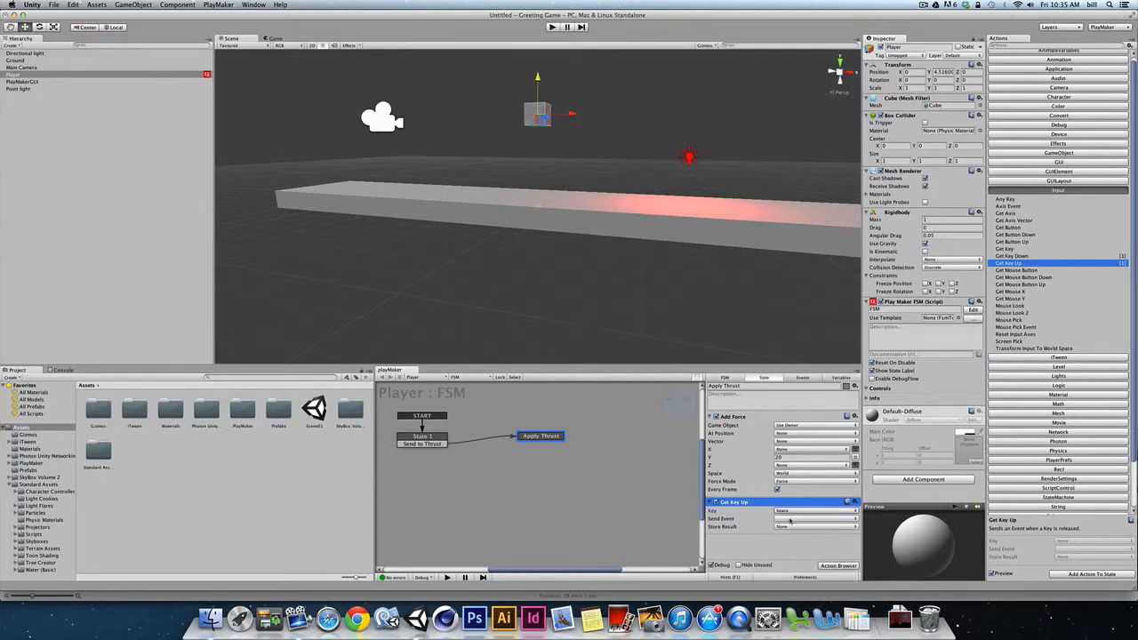
Add an event named "Return State 1" to the Player's FSM.
click(793, 521)
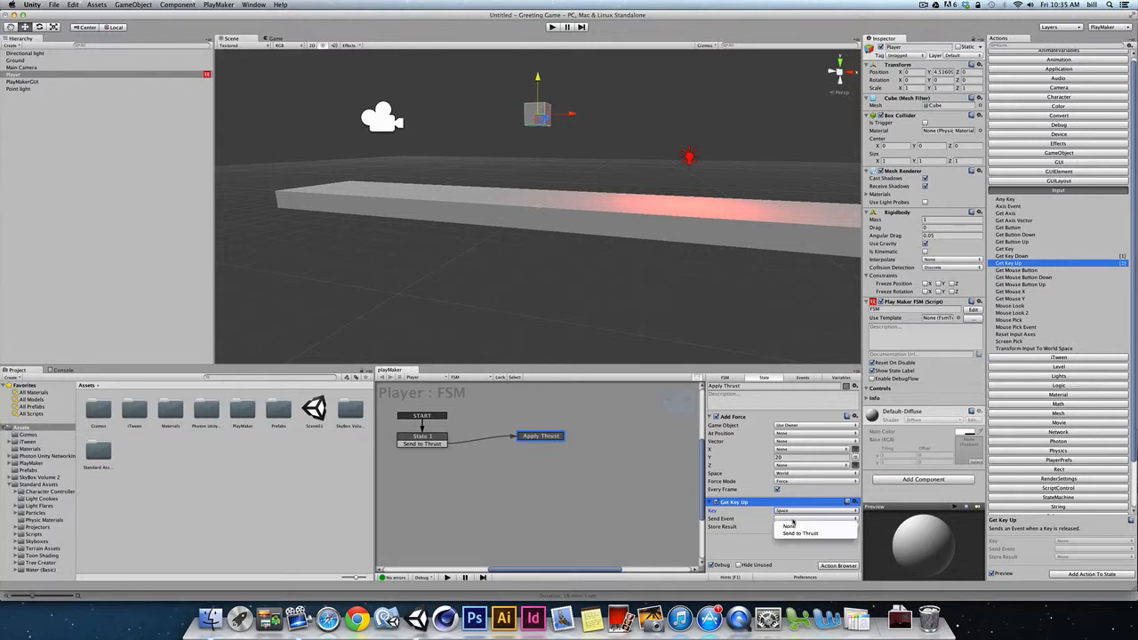
click(800, 533)
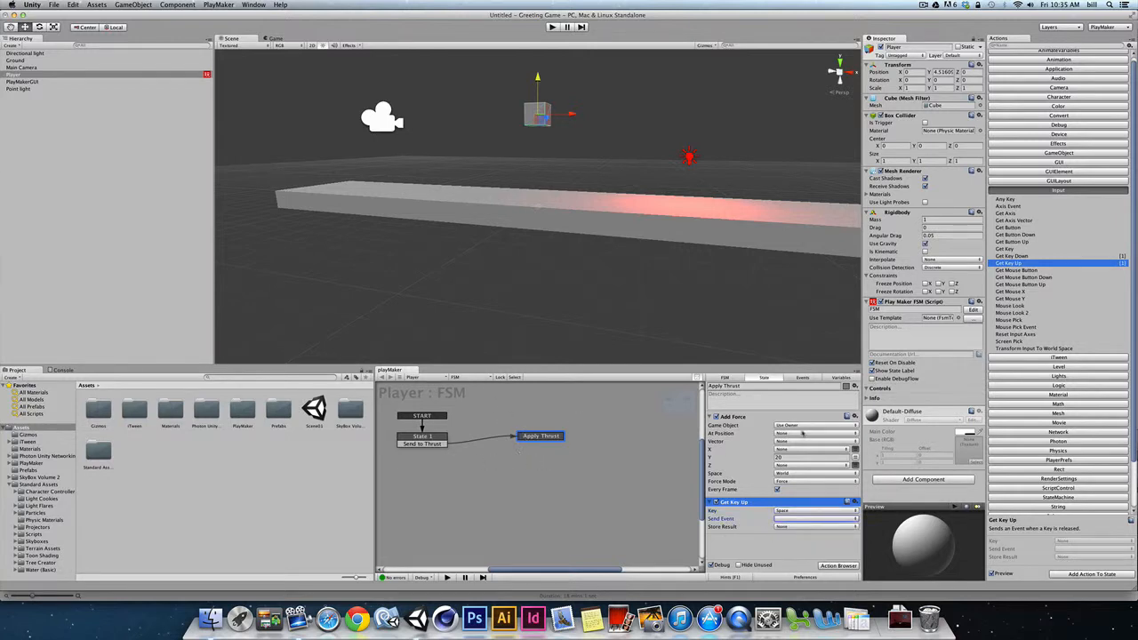
click(802, 378)
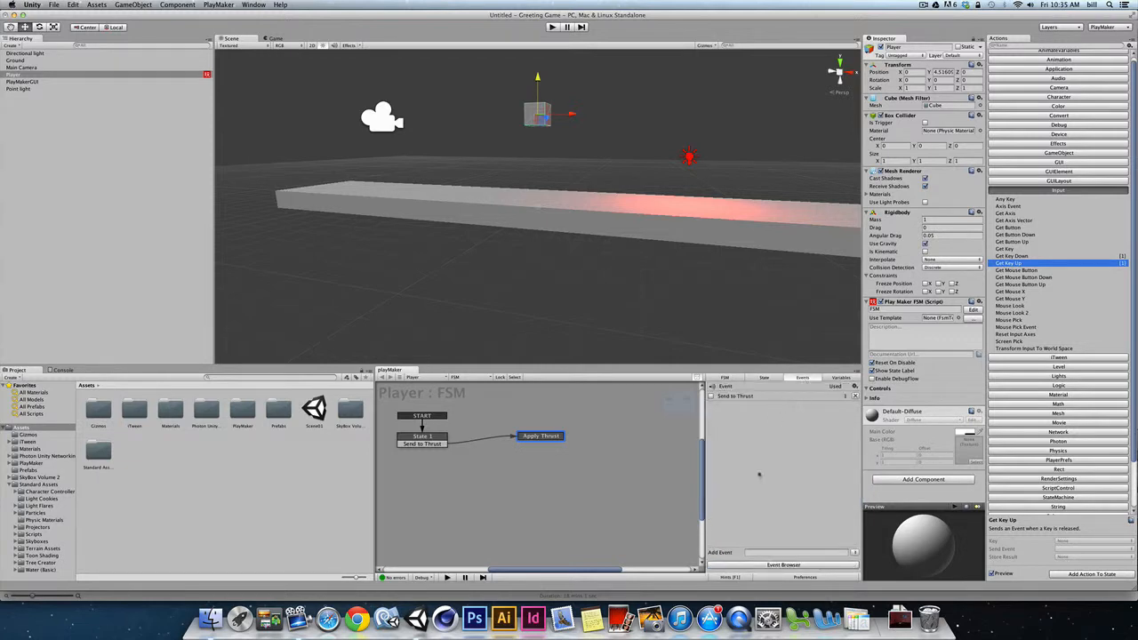
click(749, 552)
text(Retu)
text(rn State)
key(Return)
Make the Apply Thrust state's Get Key Up action send the "Return State 1" event.
click(764, 378)
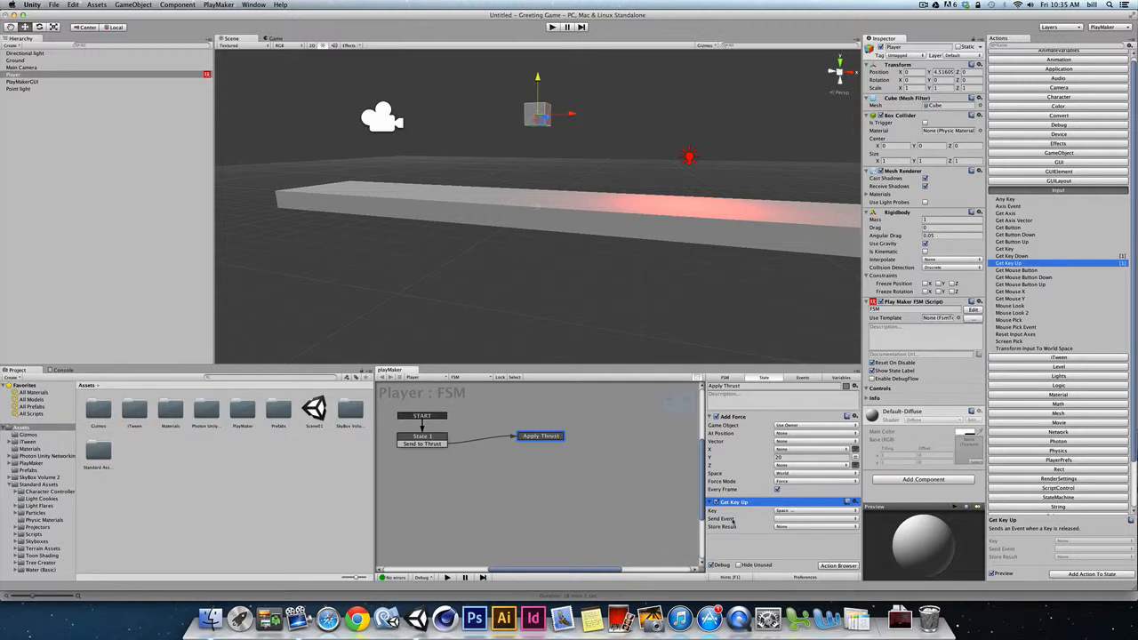
click(787, 526)
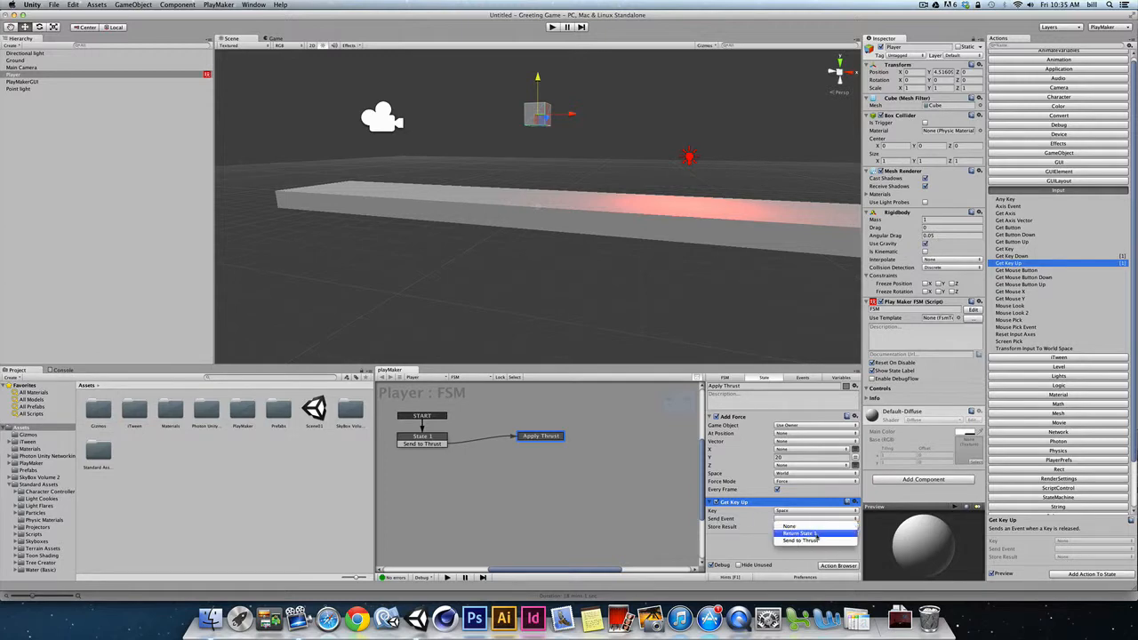
click(719, 514)
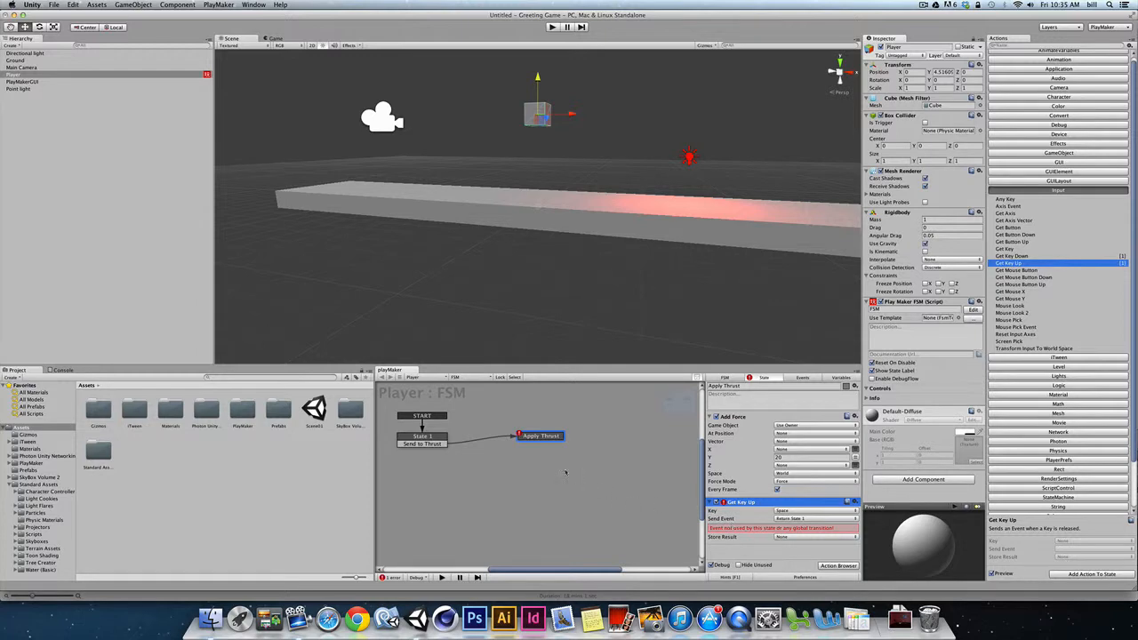
Add a "Return State 1" transition to the Apply Thrust state and link it back to State 1.
right_click(540, 436)
mouse_move(560, 439)
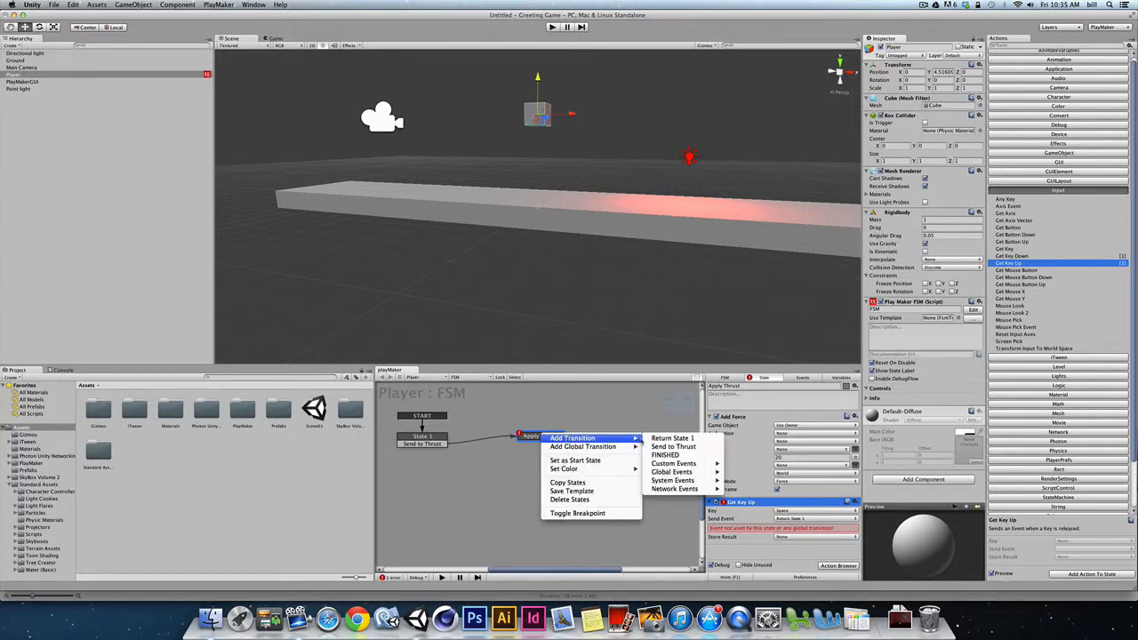
click(672, 438)
drag(533, 444, 424, 437)
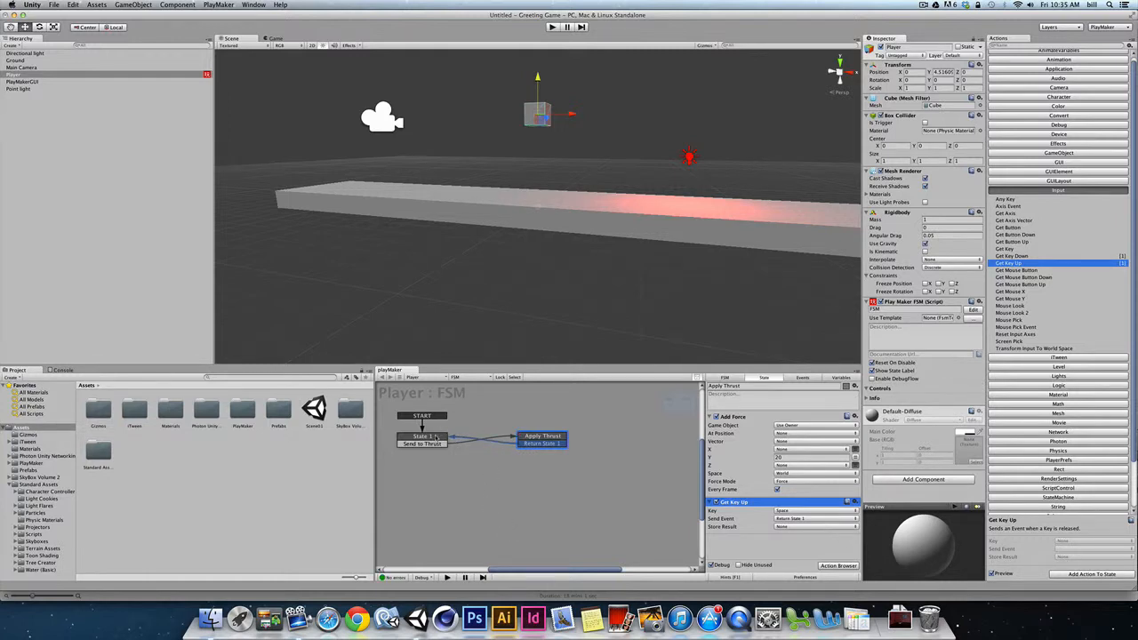
Play-test the thrust and release behaviour, inspect the Apply Thrust state during play, and stop the game.
click(551, 27)
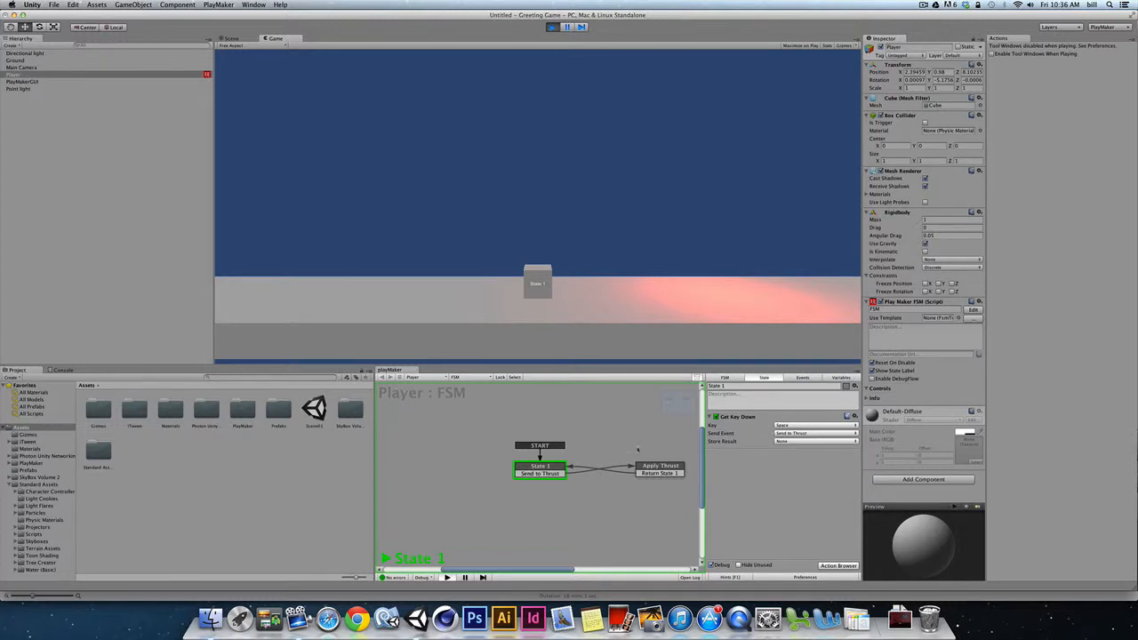
key(space)
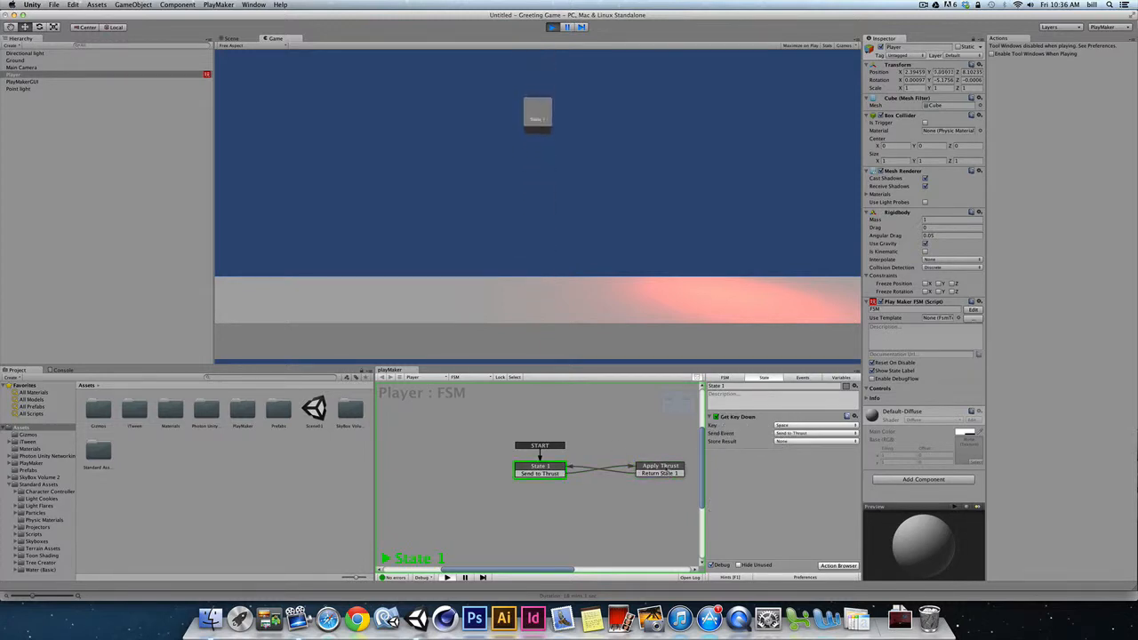
click(669, 467)
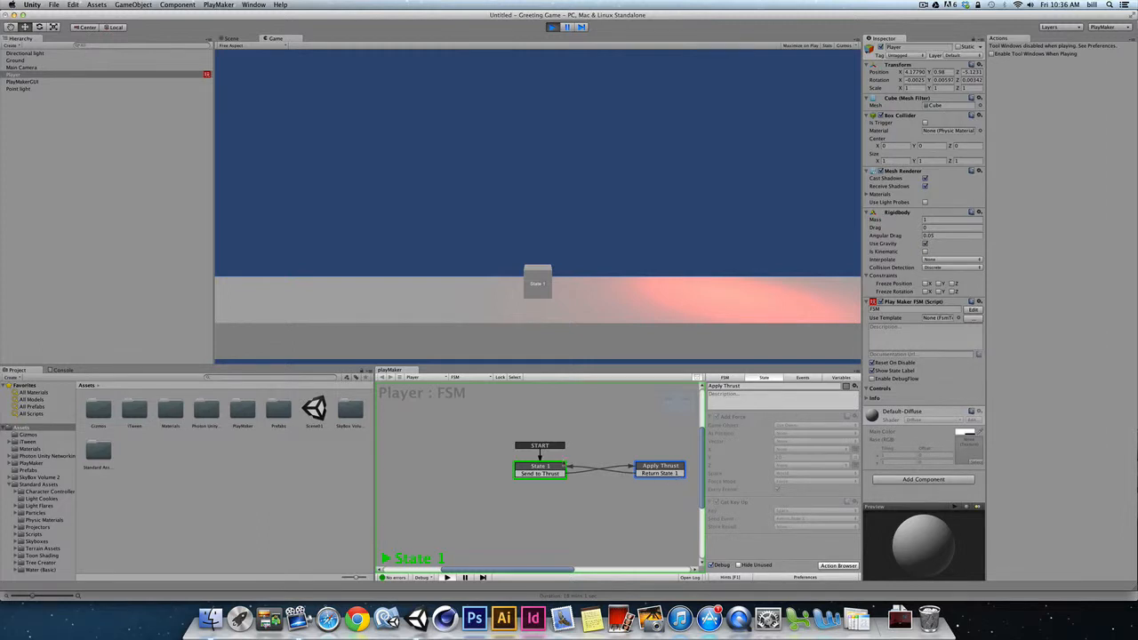
click(553, 26)
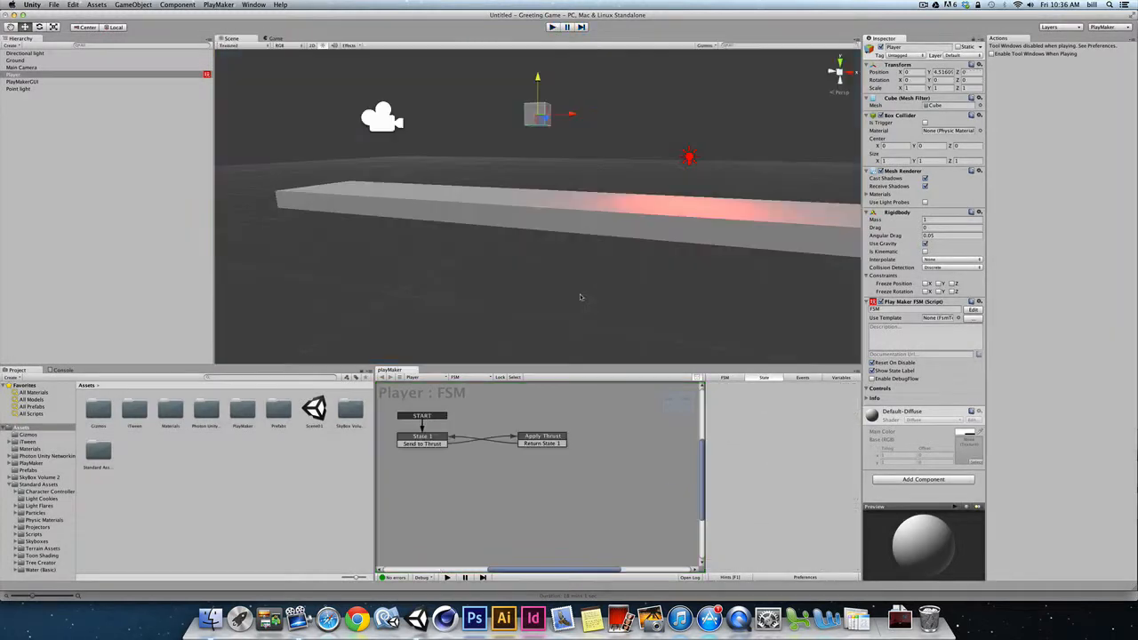
Run the game again and trigger the Player's thrust repeatedly to check switching between the two states.
click(551, 27)
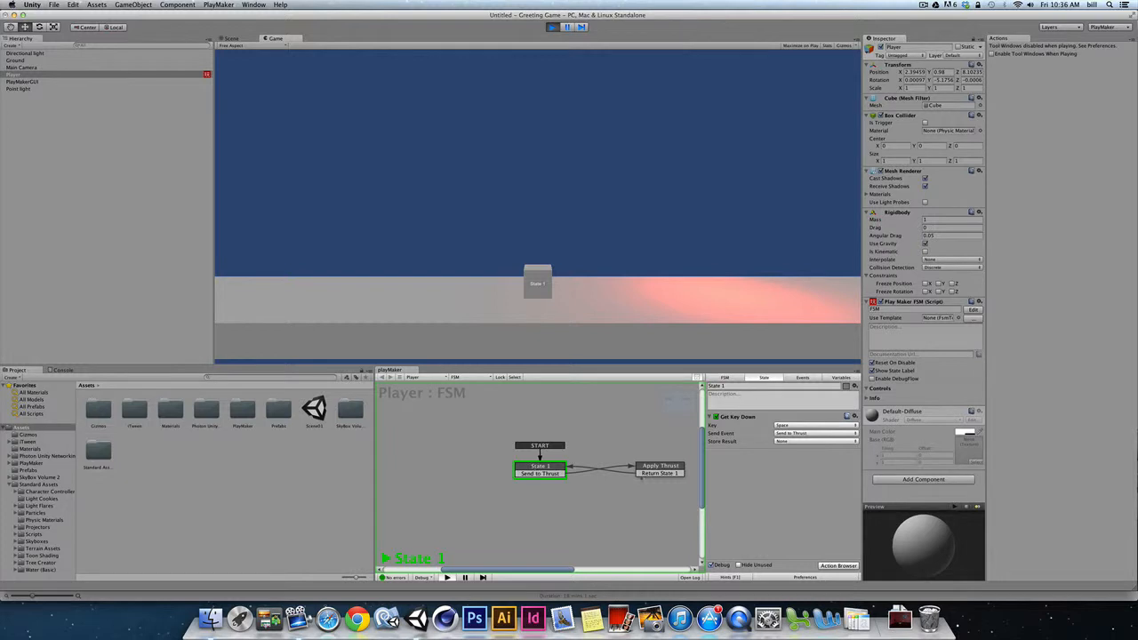
key(space)
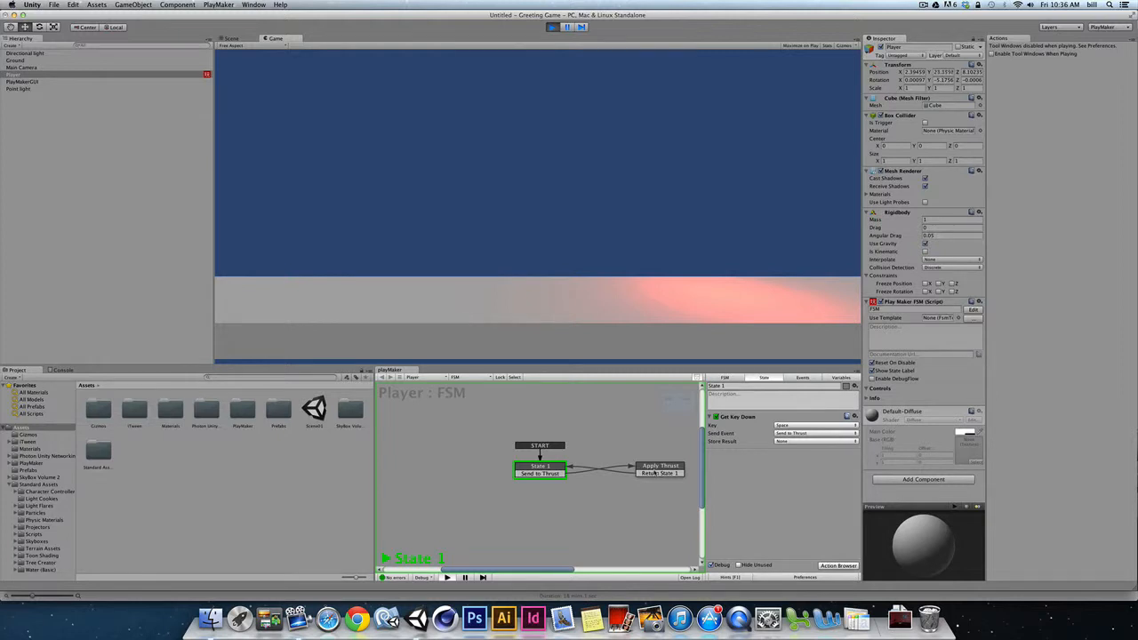
key(space)
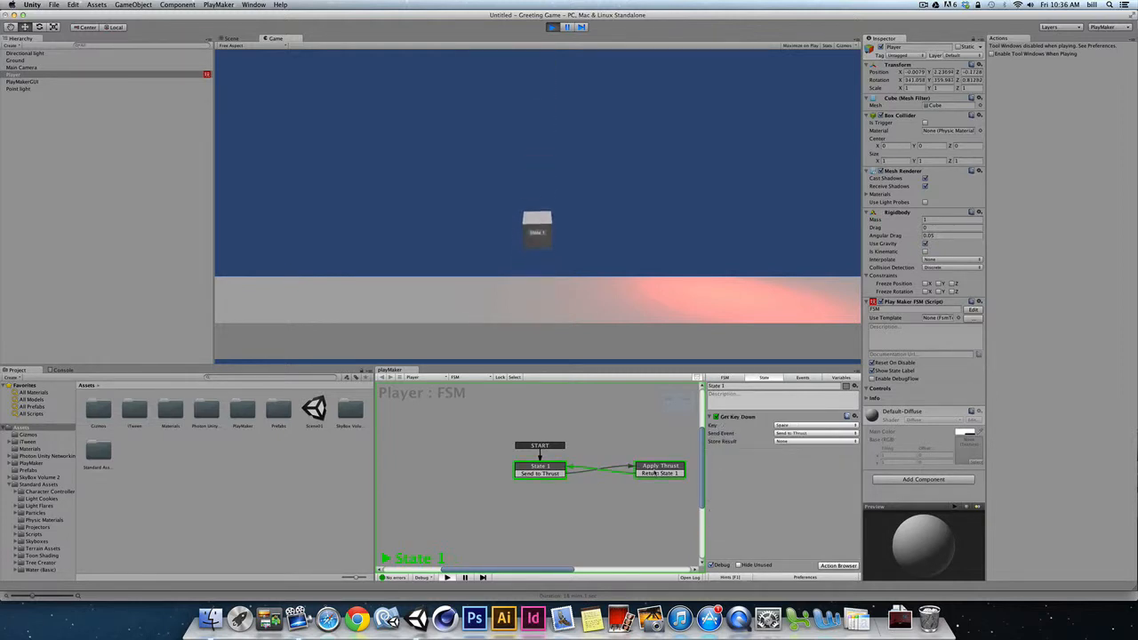